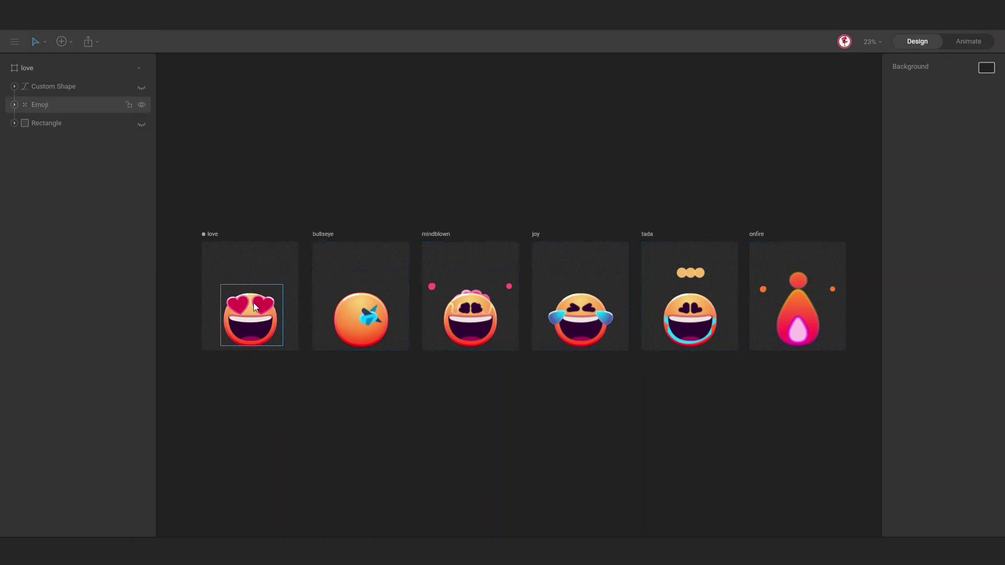
Preview the love artboard's animation, then pan the canvas to free space above the emojis
{"action": "left_click", "coordinate": [213, 233]}
{"action": "key", "text": "Tab"}
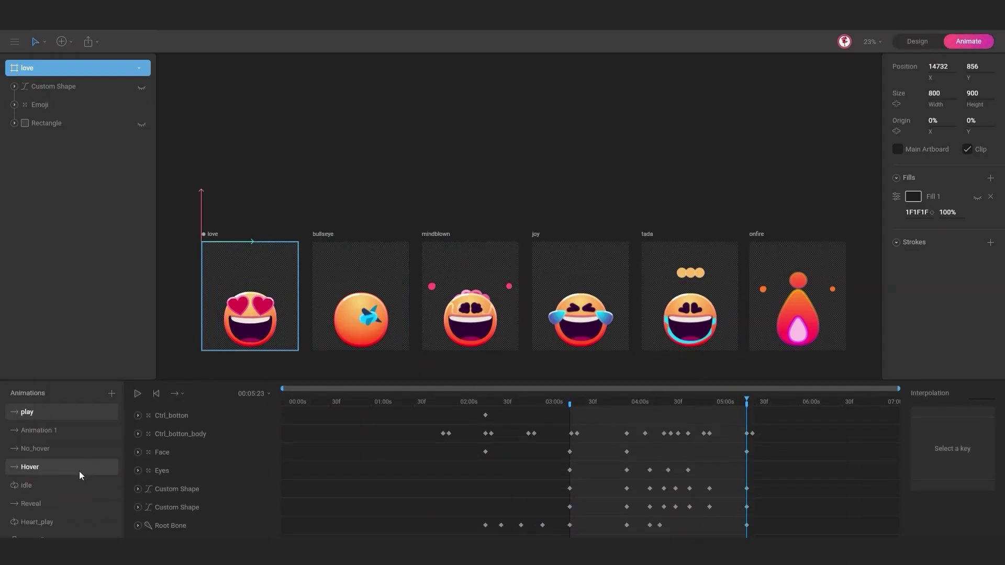
{"action": "key", "text": "space"}
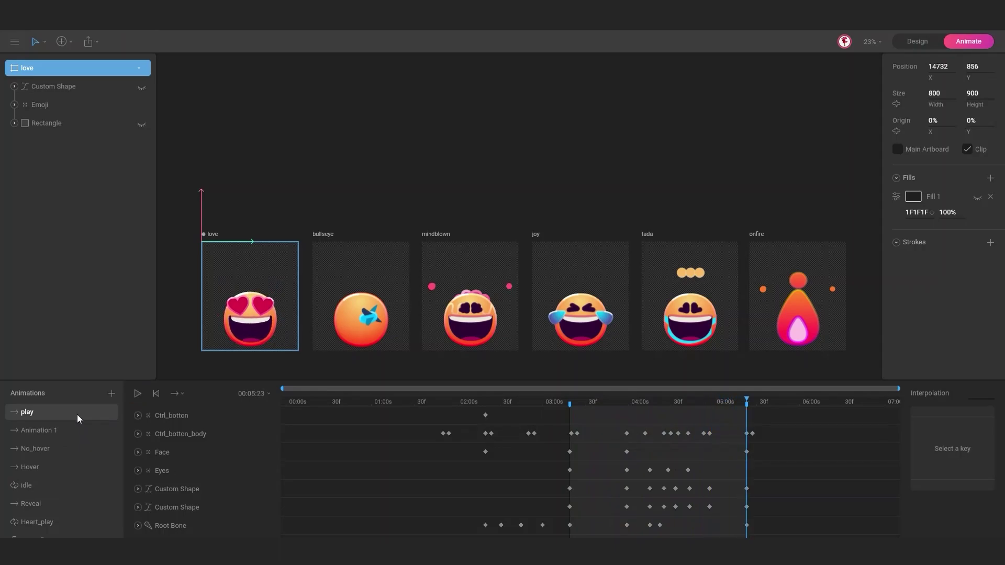
{"action": "key", "text": "Tab"}
{"action": "left_click", "coordinate": [480, 130]}
{"action": "left_click_drag", "start_coordinate": [480, 130], "coordinate": [487, 260]}
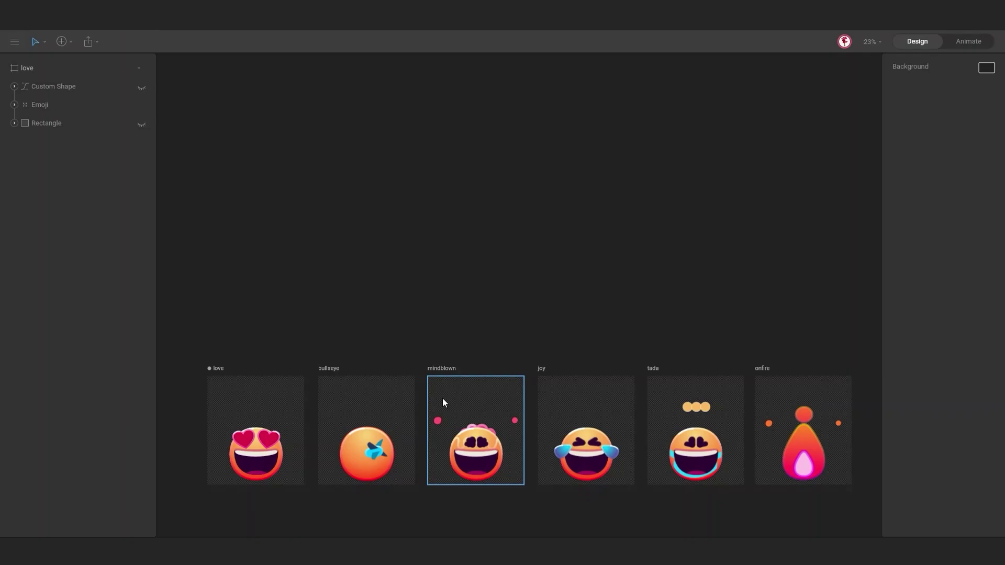
Draw a new artboard above the emoji row and nudge it slightly upward
{"action": "key", "text": "m"}
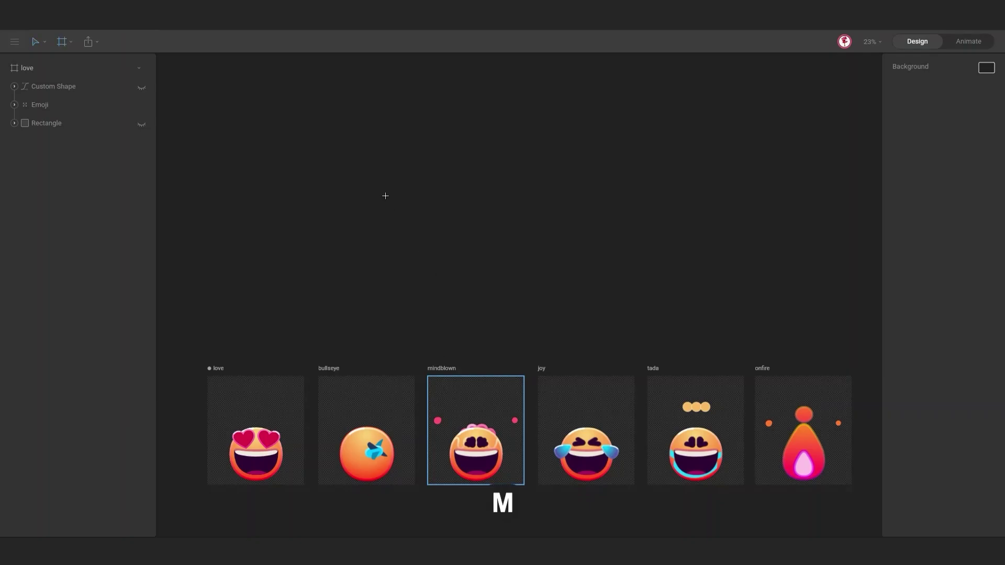
{"action": "left_click_drag", "start_coordinate": [350, 165], "coordinate": [692, 358]}
{"action": "left_click_drag", "start_coordinate": [350, 136], "coordinate": [352, 99]}
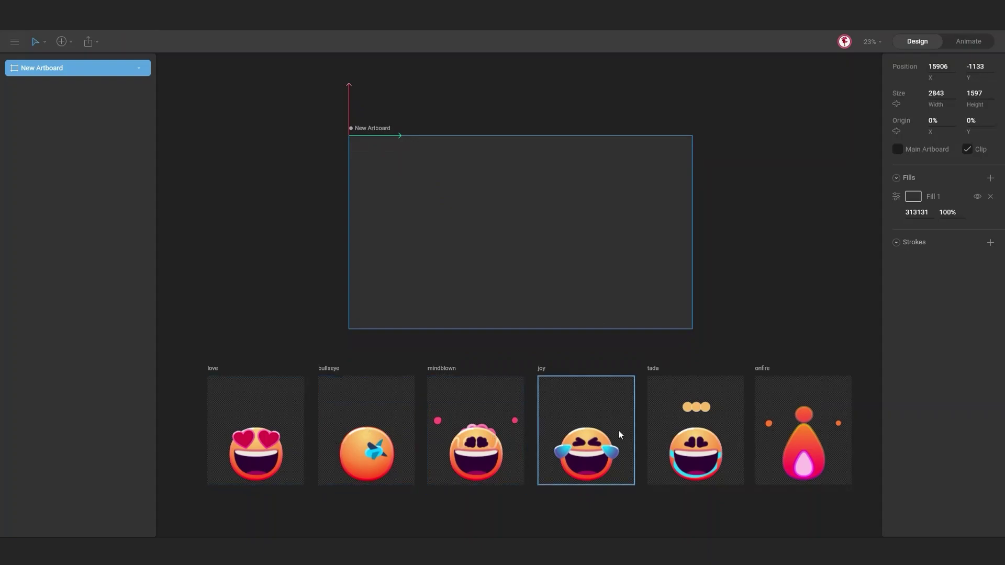
Place an empty Nested Artboard inside New Artboard
{"action": "left_click", "coordinate": [71, 42]}
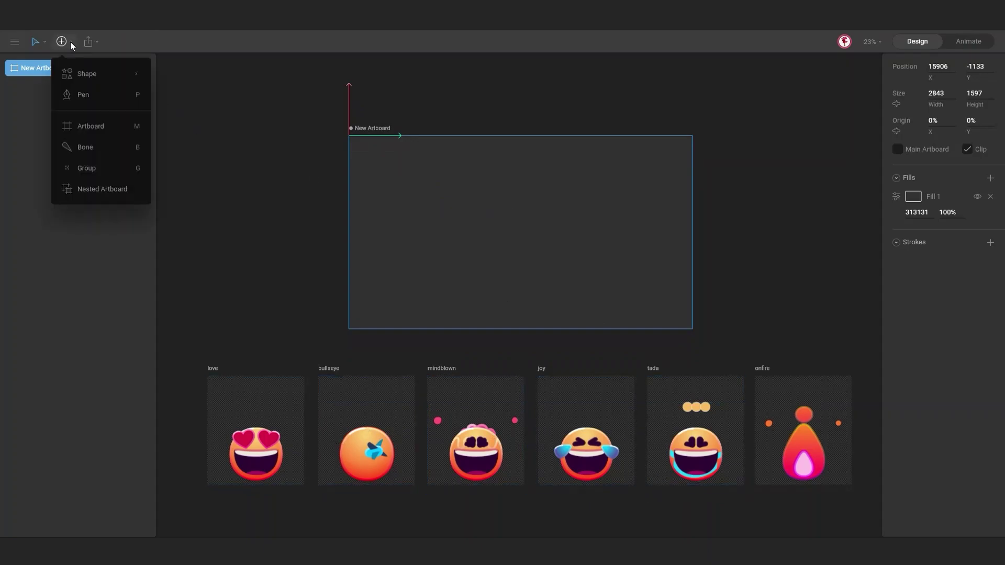
{"action": "left_click", "coordinate": [111, 190]}
{"action": "left_click", "coordinate": [516, 168]}
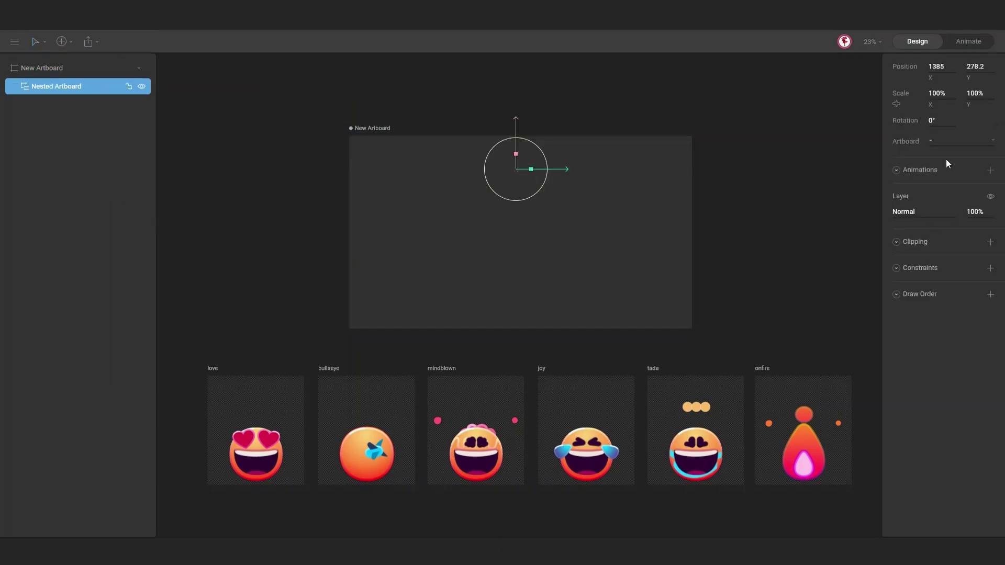
{"action": "left_click", "coordinate": [944, 140]}
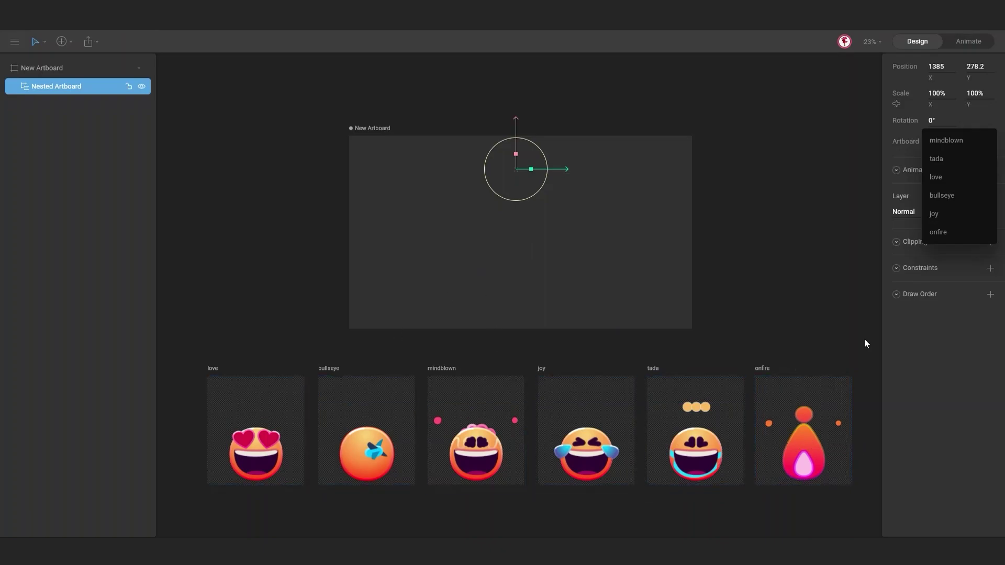
Set the nested artboard to show love, removing an accidentally drawn rectangle
{"action": "left_click", "coordinate": [941, 177]}
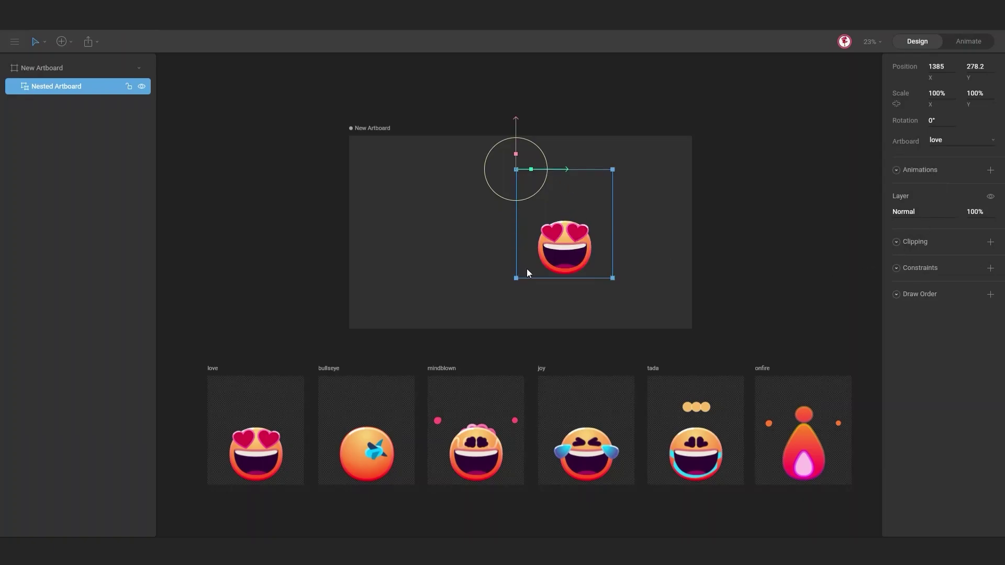
{"action": "left_click", "coordinate": [256, 410]}
{"action": "key", "text": "r"}
{"action": "left_click_drag", "start_coordinate": [224, 391], "coordinate": [285, 441]}
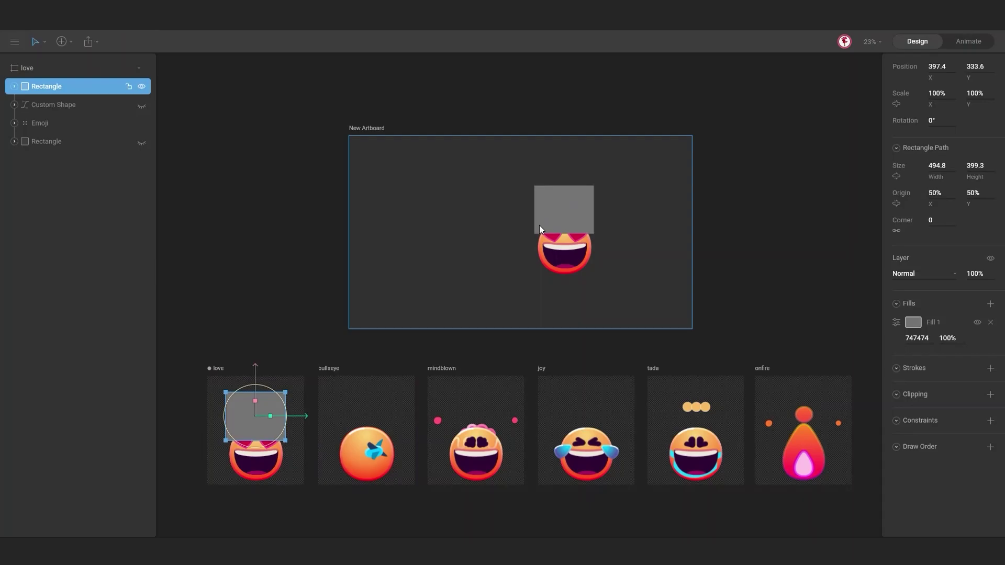
{"action": "key", "text": "Delete"}
Move the nested love emoji up-left toward New Artboard's top centre
{"action": "left_click", "coordinate": [562, 271]}
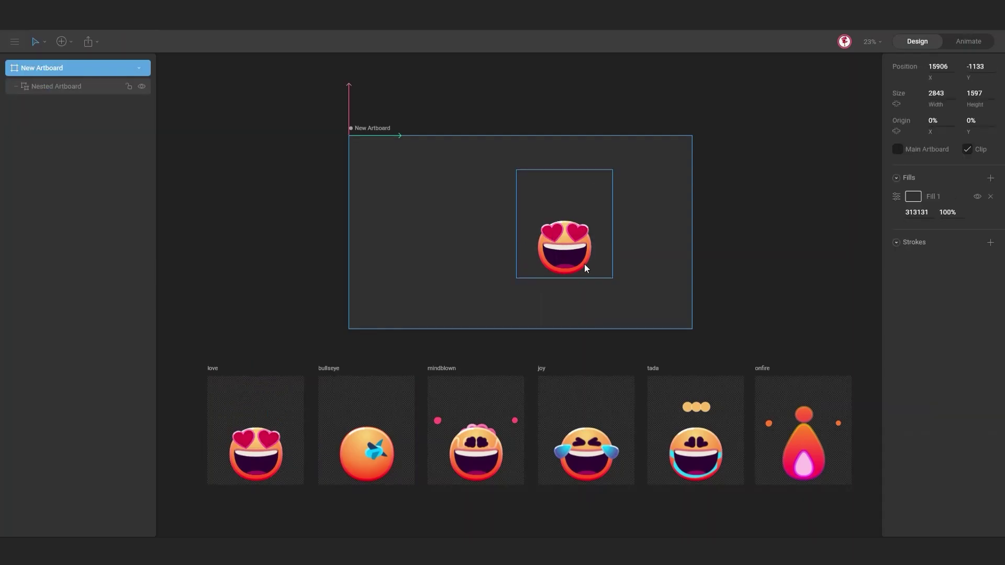
{"action": "left_click", "coordinate": [584, 268]}
{"action": "left_click_drag", "start_coordinate": [568, 257], "coordinate": [520, 214]}
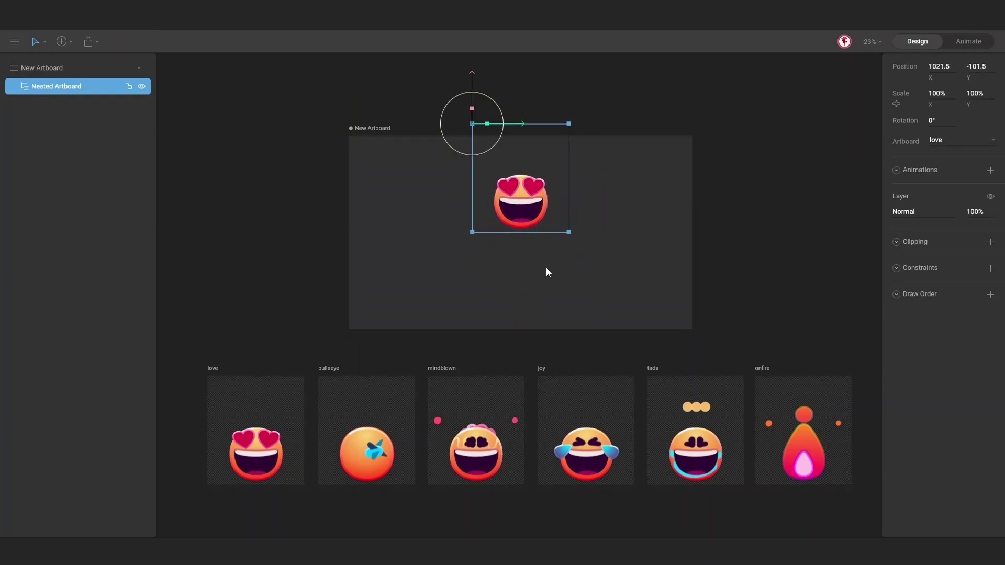
{"action": "key", "text": "Tab"}
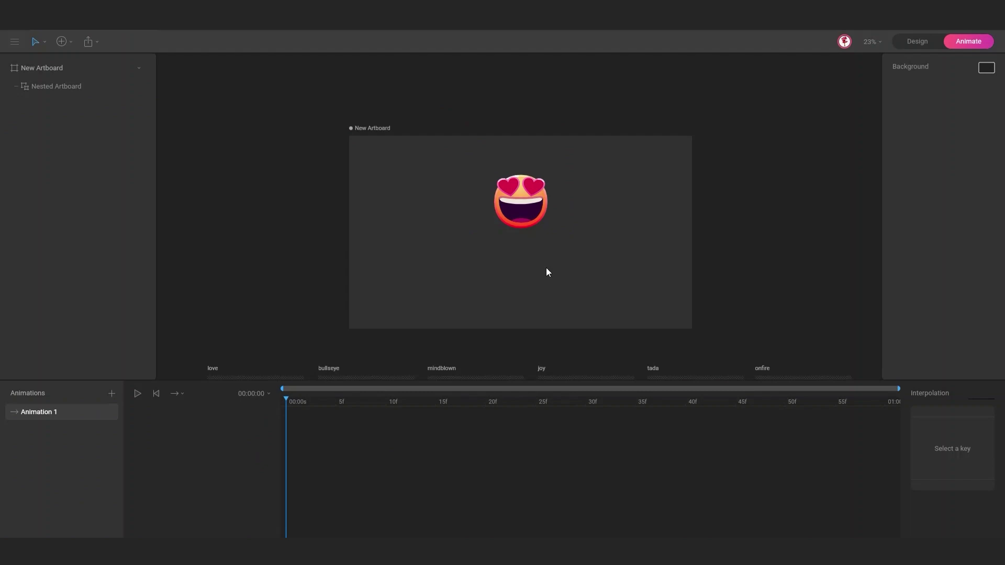
Add Heart_play as a Simple animation on the nested love emoji with Playing enabled
{"action": "key", "text": "space"}
{"action": "key", "text": "space"}
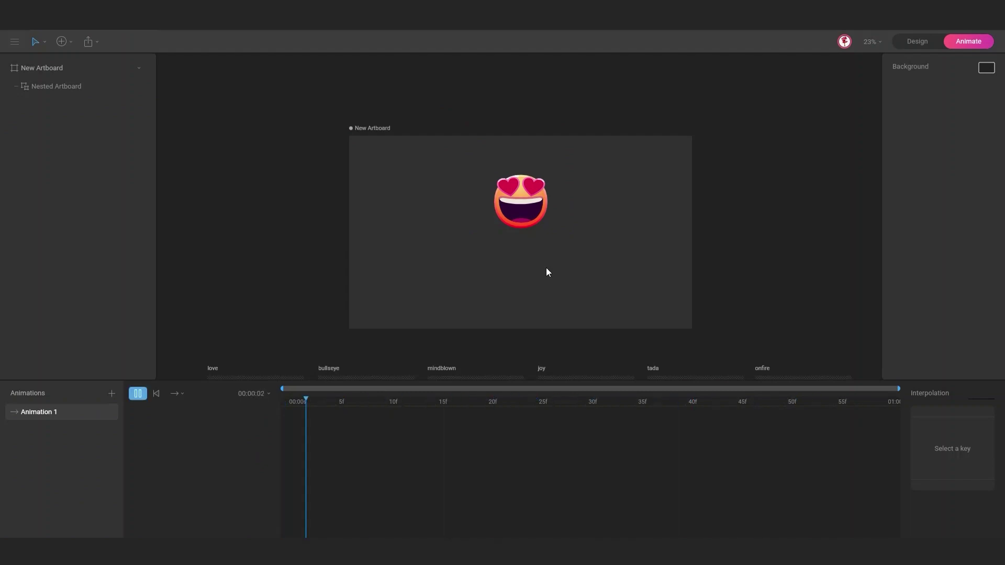
{"action": "key", "text": "Tab"}
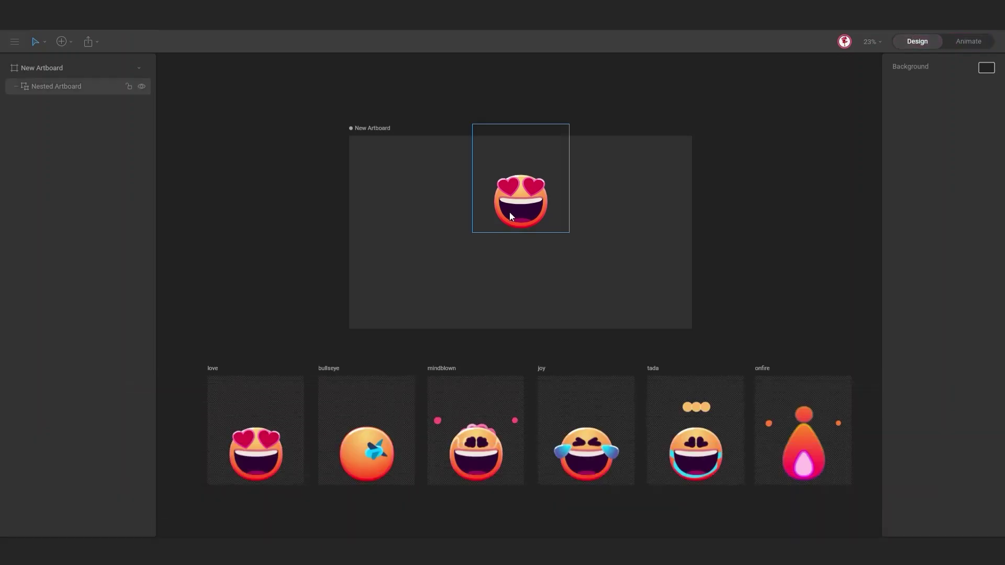
{"action": "left_click", "coordinate": [515, 209]}
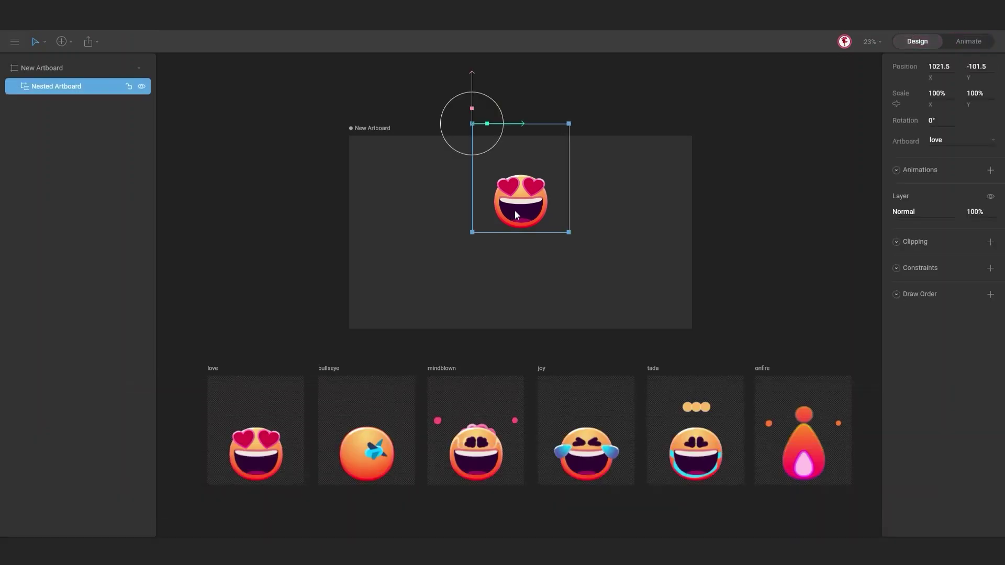
{"action": "left_click", "coordinate": [990, 170]}
{"action": "mouse_move", "coordinate": [976, 327]}
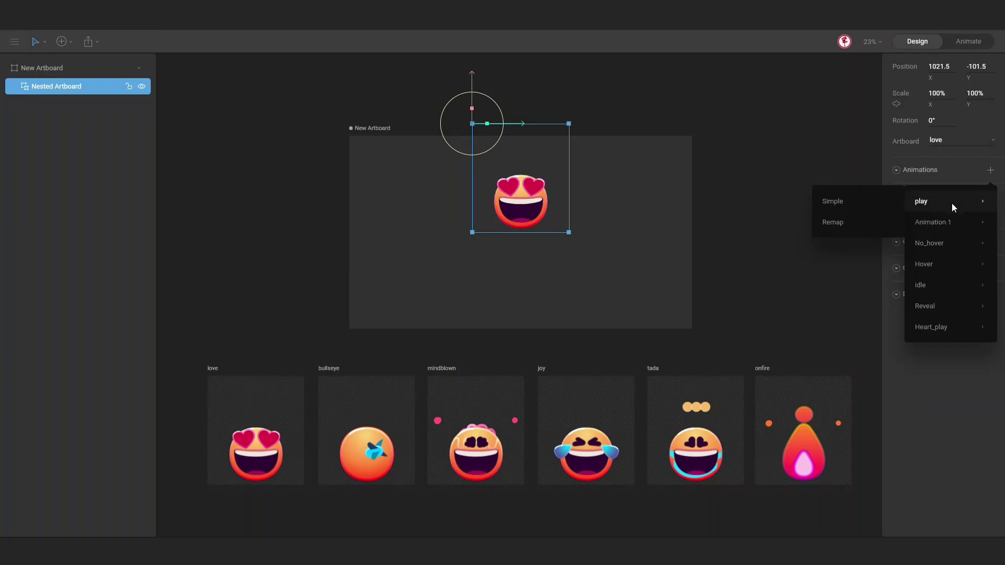
{"action": "mouse_move", "coordinate": [966, 293]}
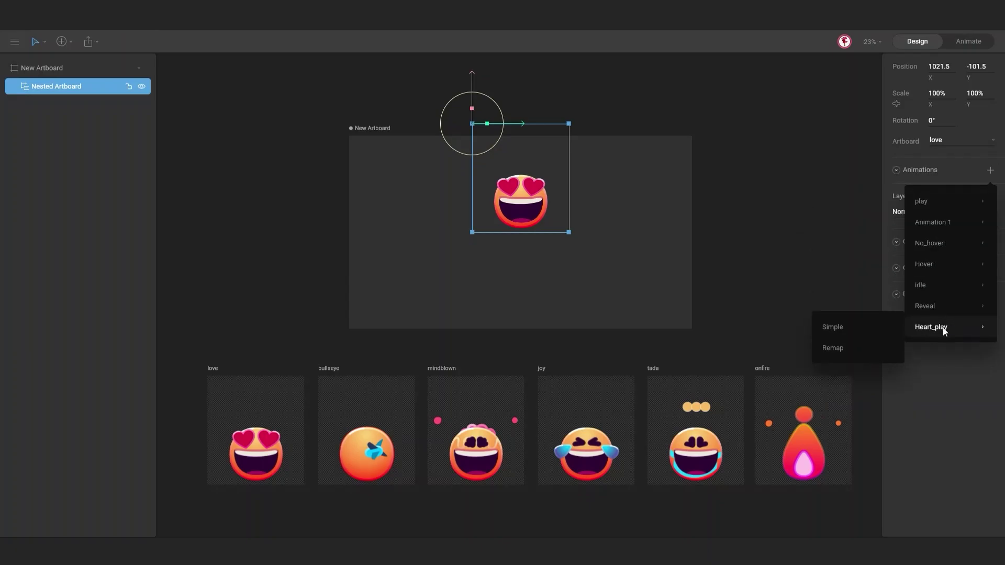
{"action": "left_click", "coordinate": [849, 329]}
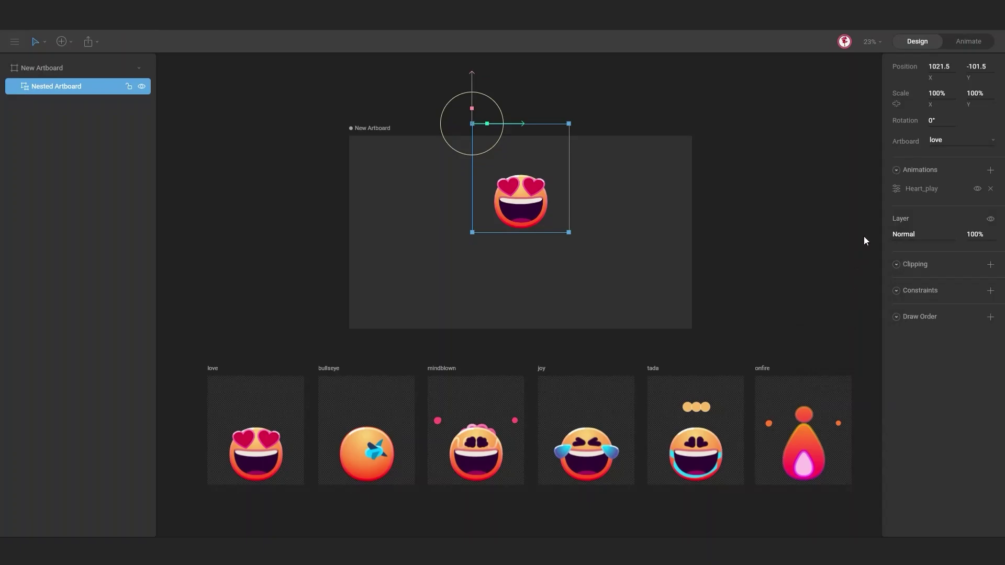
{"action": "left_click", "coordinate": [896, 189]}
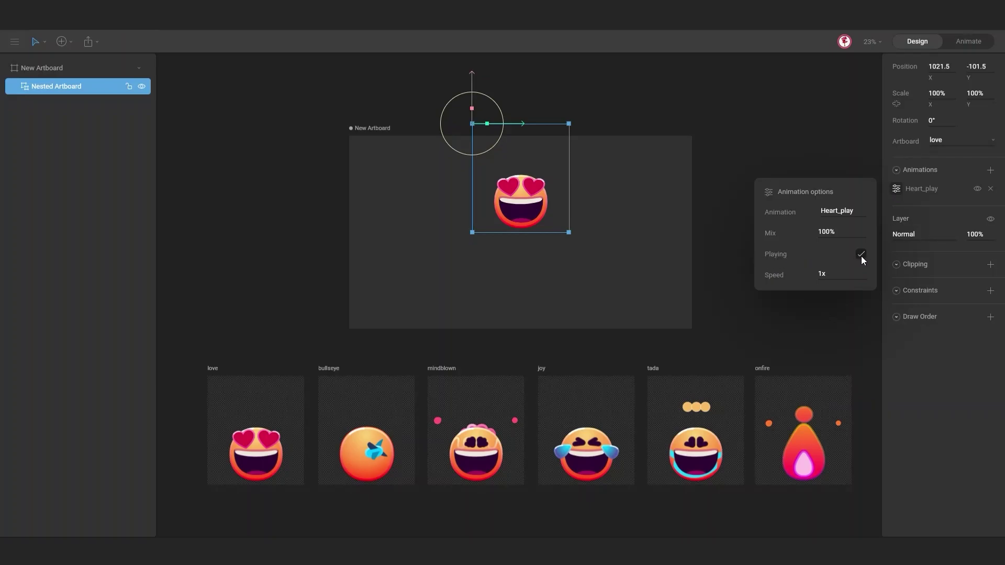
{"action": "left_click", "coordinate": [604, 281]}
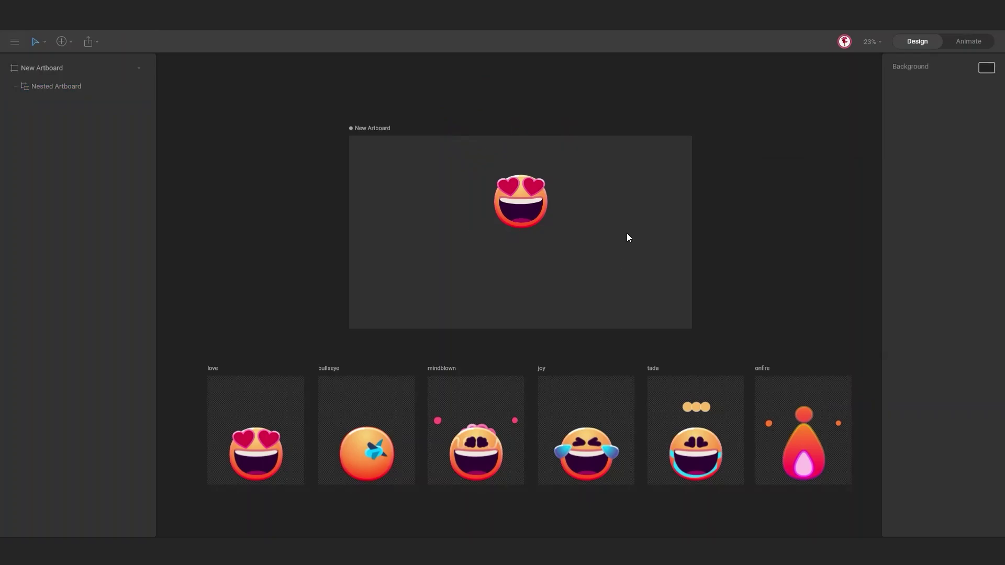
Set Animation 1's playback mode to Loop and preview the heart-eyes emoji animating
{"action": "key", "text": "Tab"}
{"action": "key", "text": "space"}
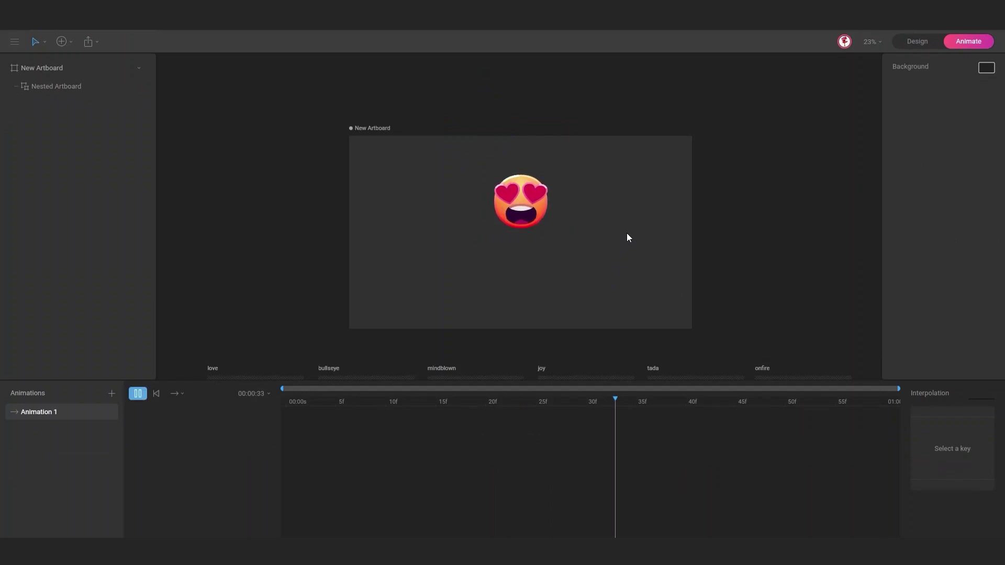
{"action": "key", "text": "space"}
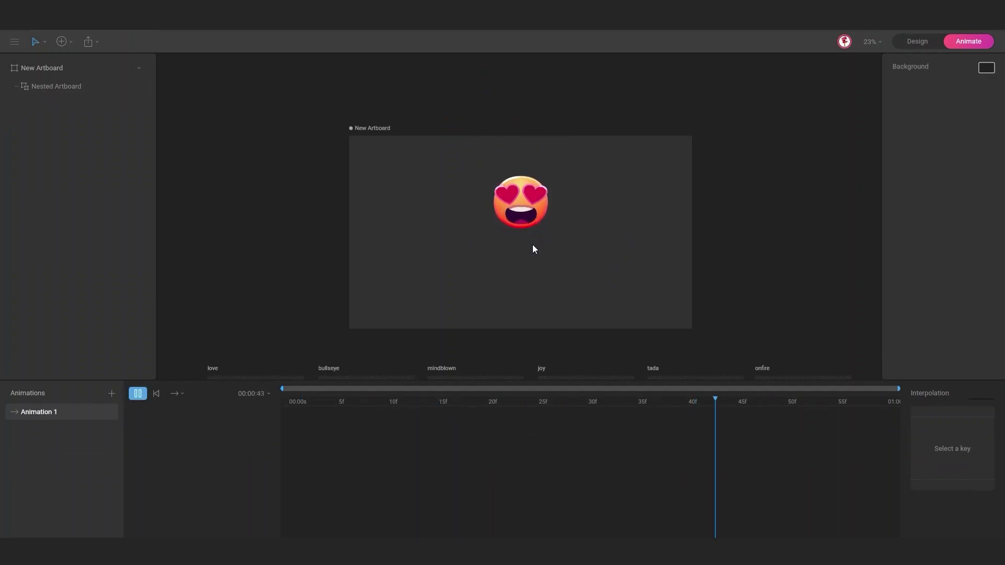
{"action": "left_click", "coordinate": [180, 397]}
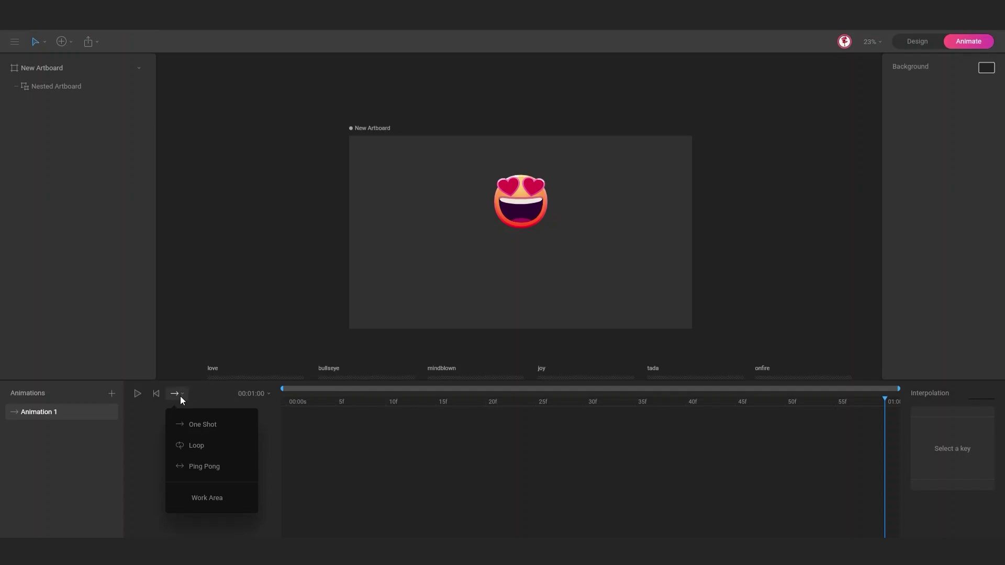
{"action": "left_click", "coordinate": [194, 447]}
{"action": "key", "text": "space"}
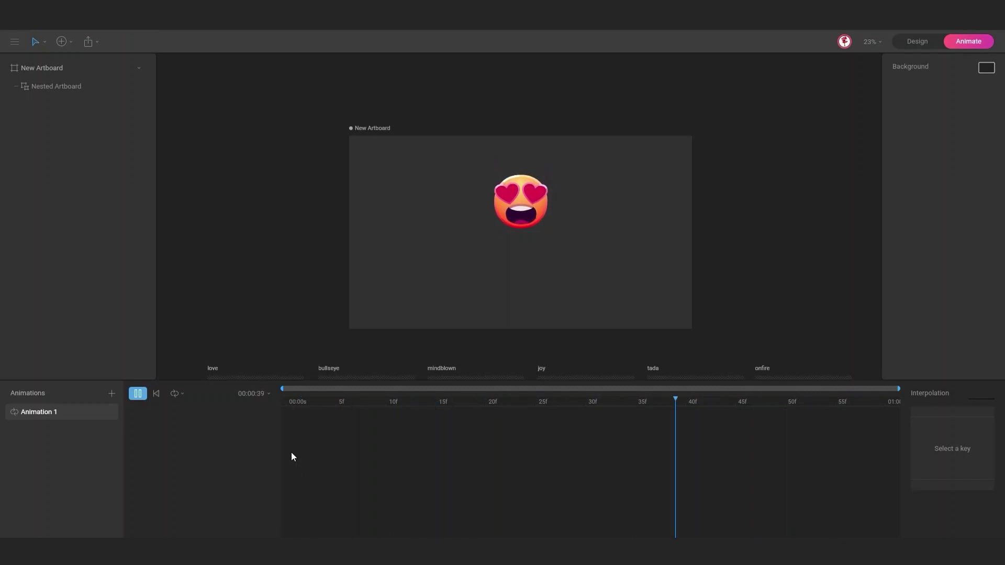
{"action": "key", "text": "space"}
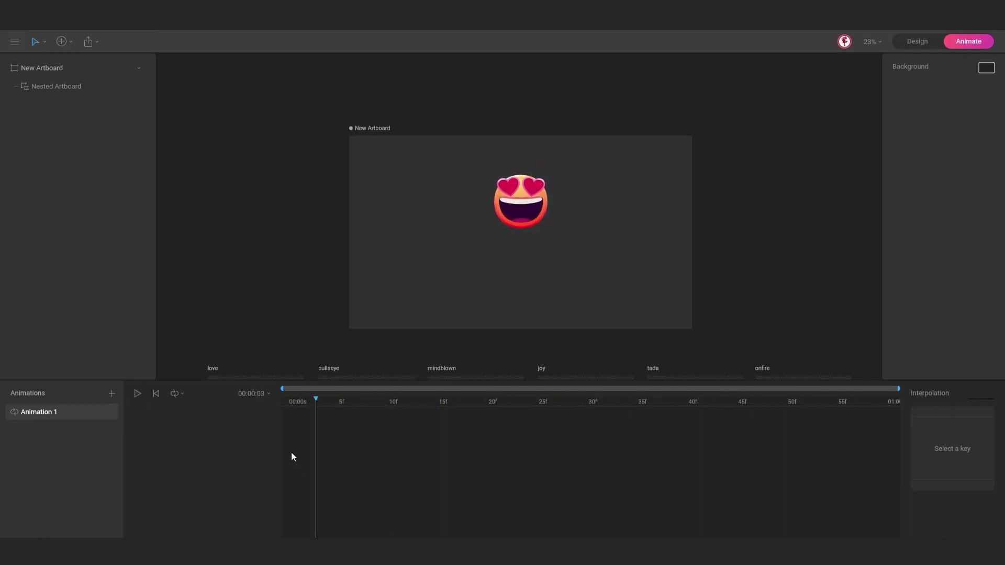
{"action": "key", "text": "Tab"}
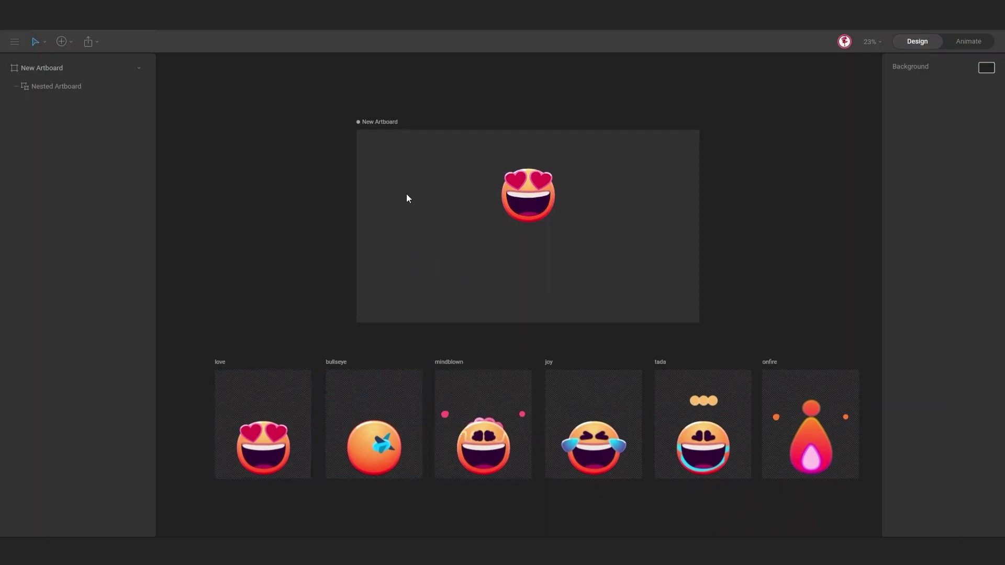
Duplicate the heart-eyes nested artboard and move the copy left to X 221.5
{"action": "left_click", "coordinate": [63, 41]}
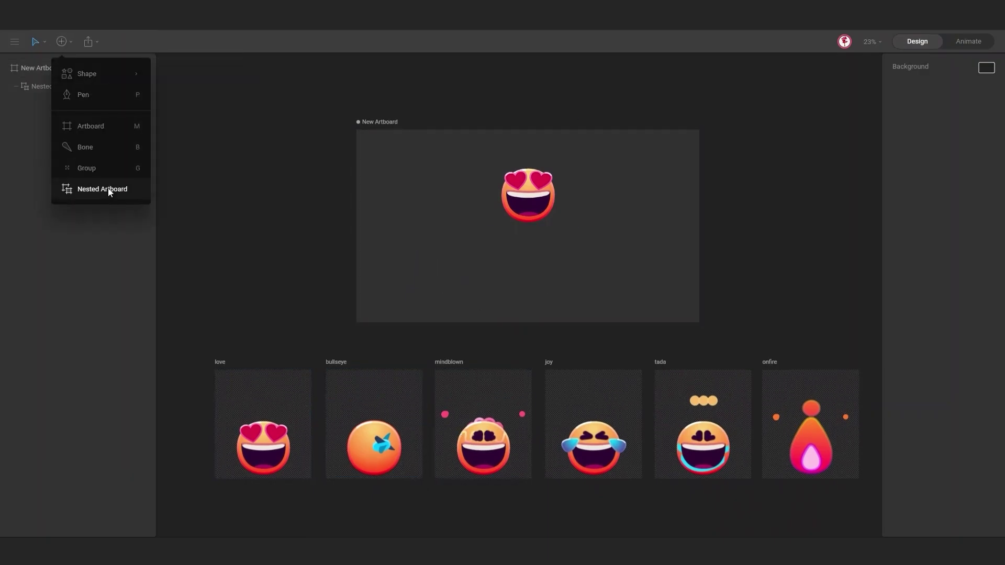
{"action": "left_click", "coordinate": [466, 228]}
{"action": "left_click", "coordinate": [526, 197]}
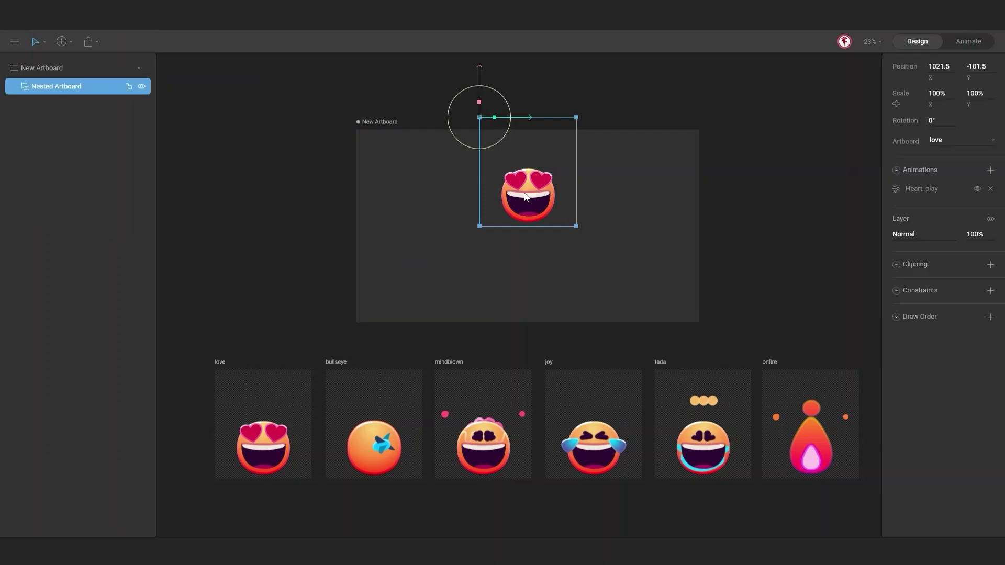
{"action": "key", "text": "super+d"}
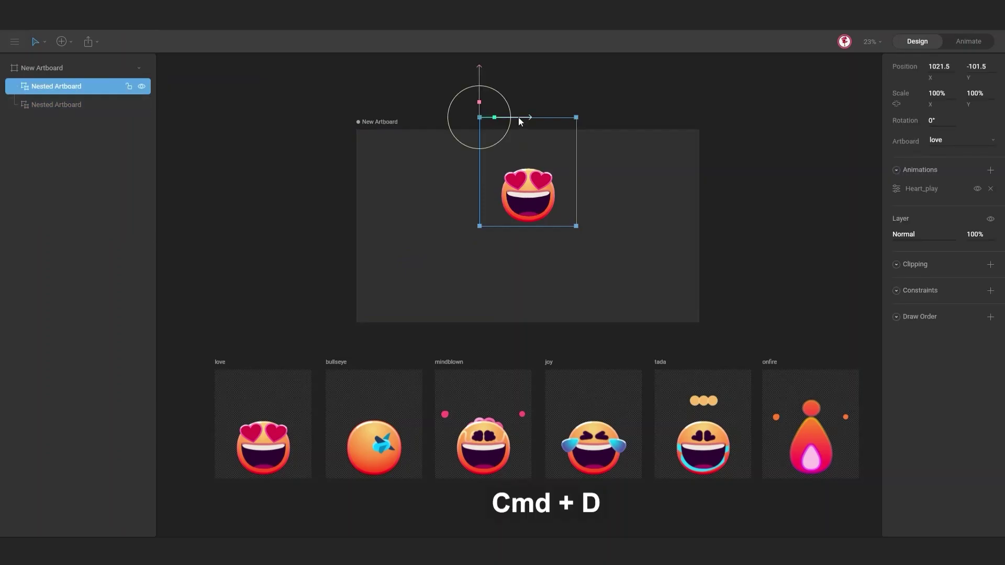
{"action": "left_click_drag", "start_coordinate": [522, 119], "coordinate": [420, 131]}
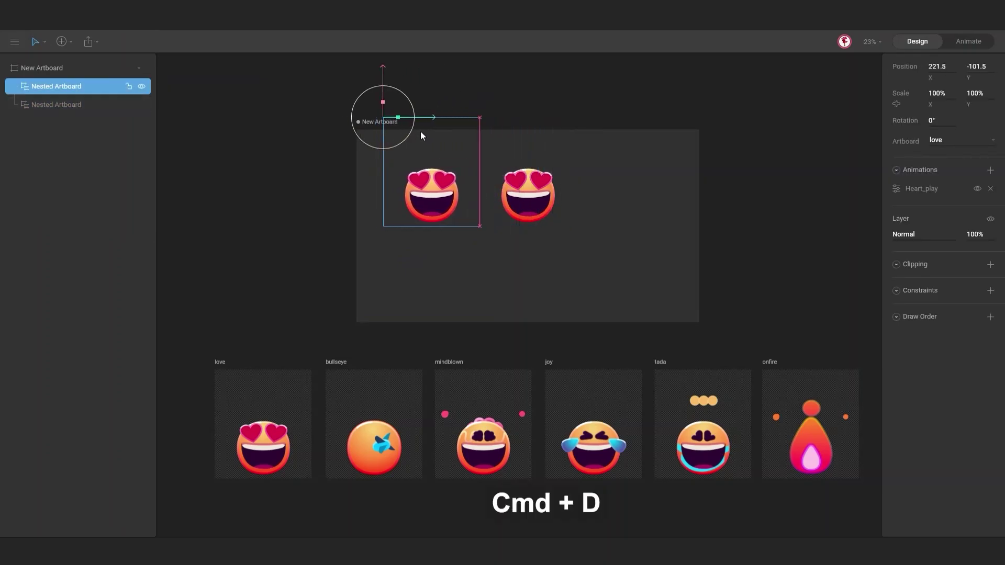
Make the copy show tada with Dart_board_play added as Simple and Playing on
{"action": "left_click", "coordinate": [961, 138]}
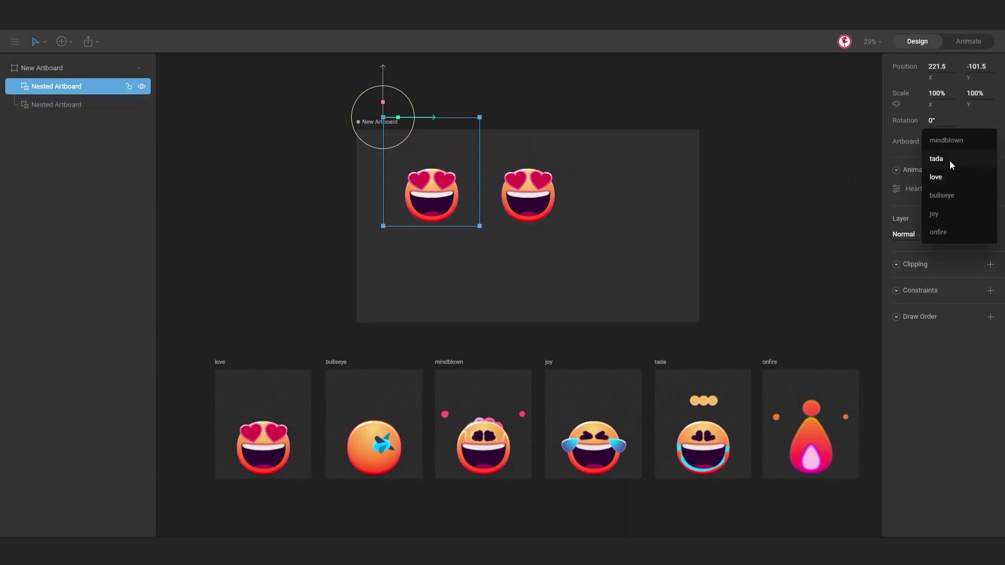
{"action": "left_click", "coordinate": [951, 159]}
{"action": "left_click", "coordinate": [990, 171]}
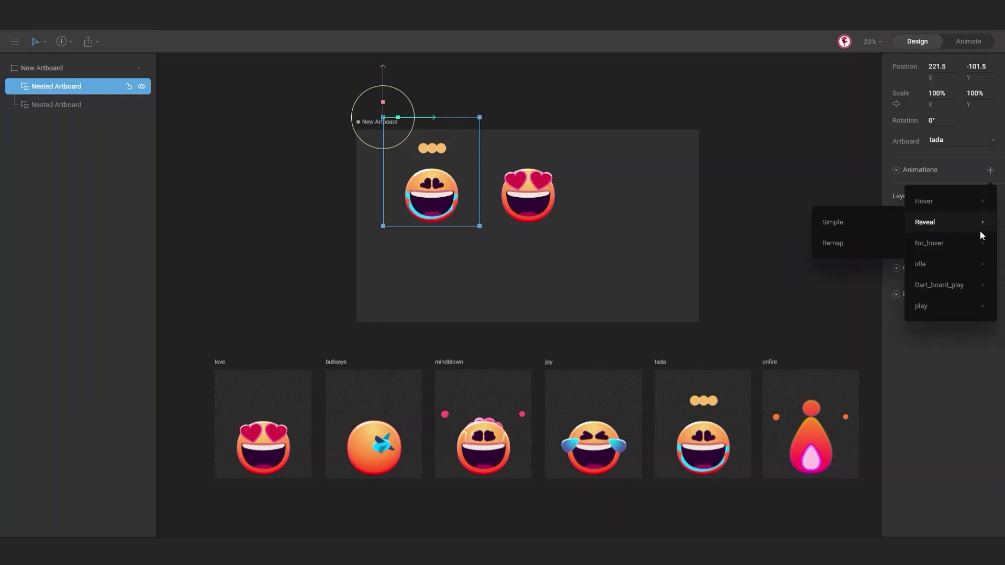
{"action": "mouse_move", "coordinate": [955, 291]}
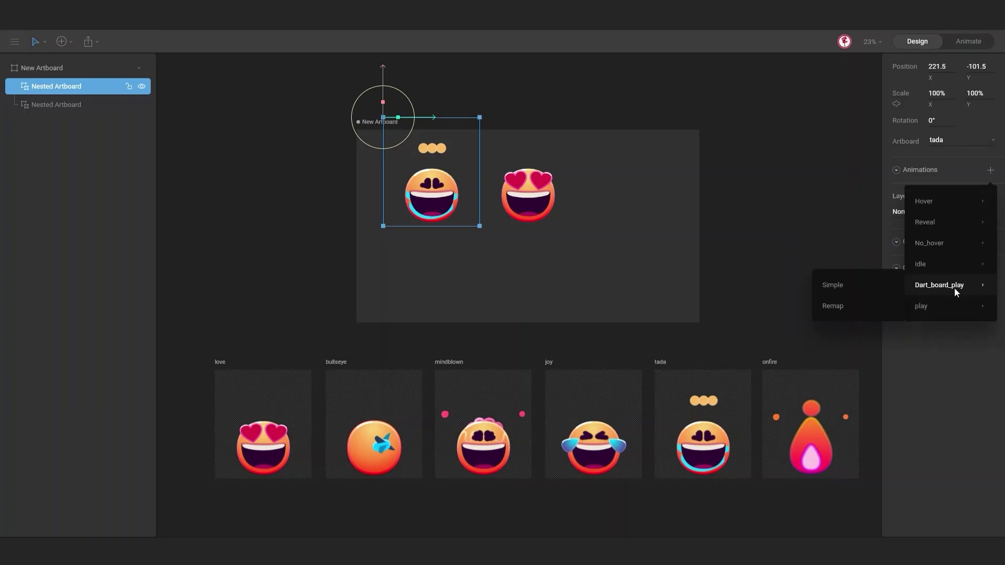
{"action": "left_click", "coordinate": [859, 287]}
{"action": "left_click", "coordinate": [897, 189]}
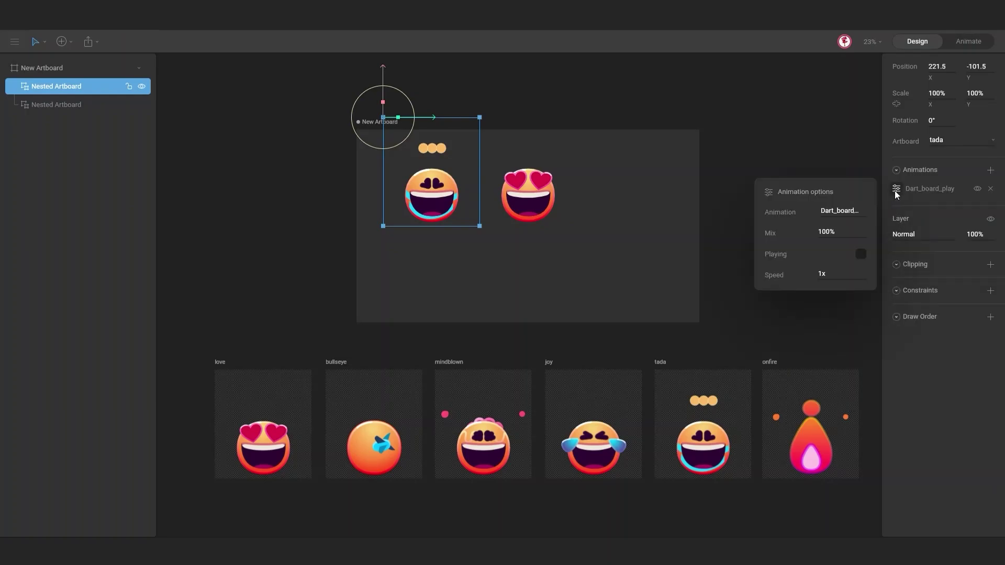
{"action": "left_click", "coordinate": [861, 255]}
{"action": "left_click", "coordinate": [631, 265]}
{"action": "key", "text": "Tab"}
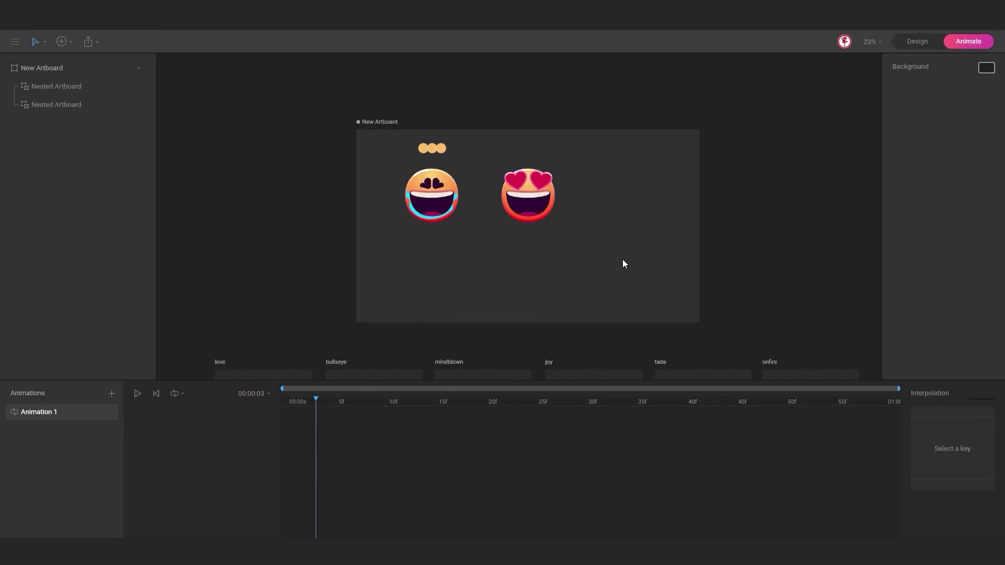
{"action": "key", "text": "space"}
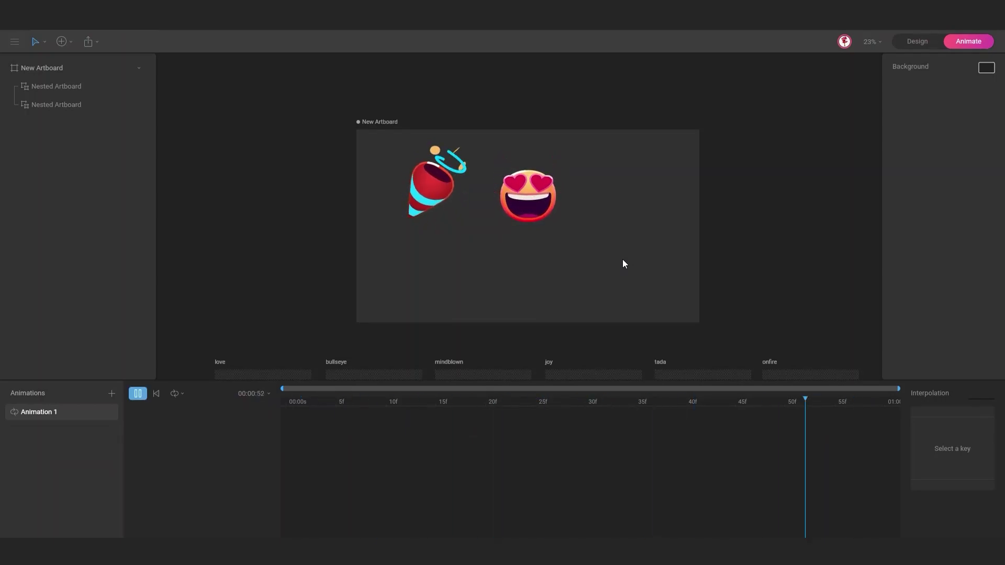
{"action": "key", "text": "space"}
{"action": "key", "text": "Tab"}
{"action": "left_click", "coordinate": [439, 220]}
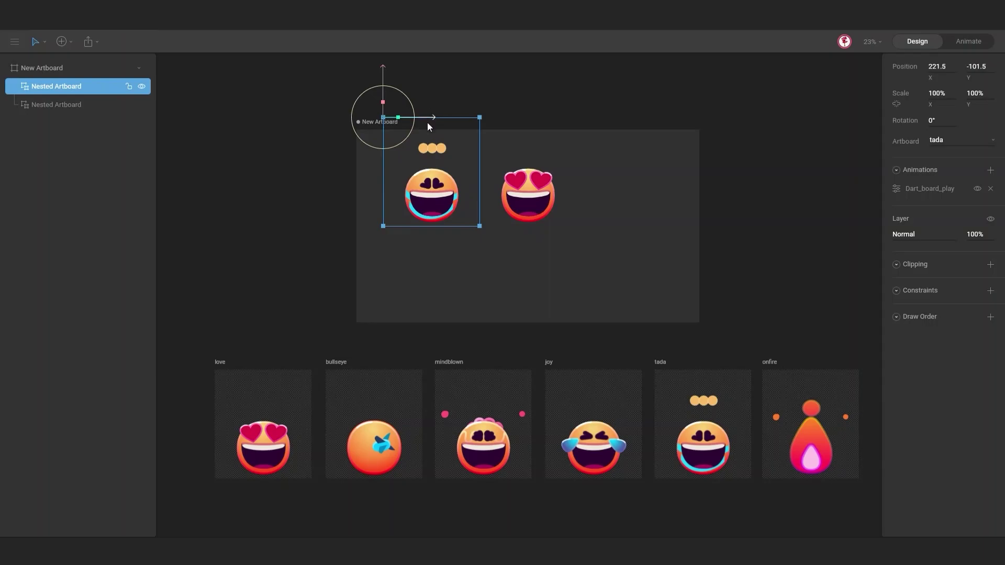
Duplicate the tada nested artboard and place the copy right of the heart-eyes emoji
{"action": "left_click_drag", "start_coordinate": [434, 122], "coordinate": [482, 122]}
{"action": "key", "text": "ctrl+z"}
{"action": "key", "text": "ctrl+d"}
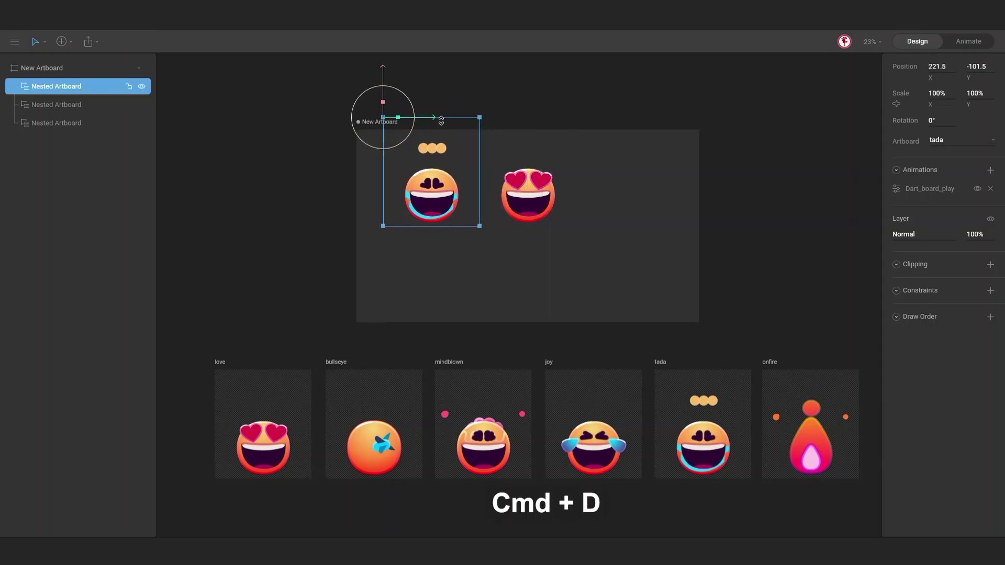
{"action": "left_click_drag", "start_coordinate": [427, 119], "coordinate": [616, 134]}
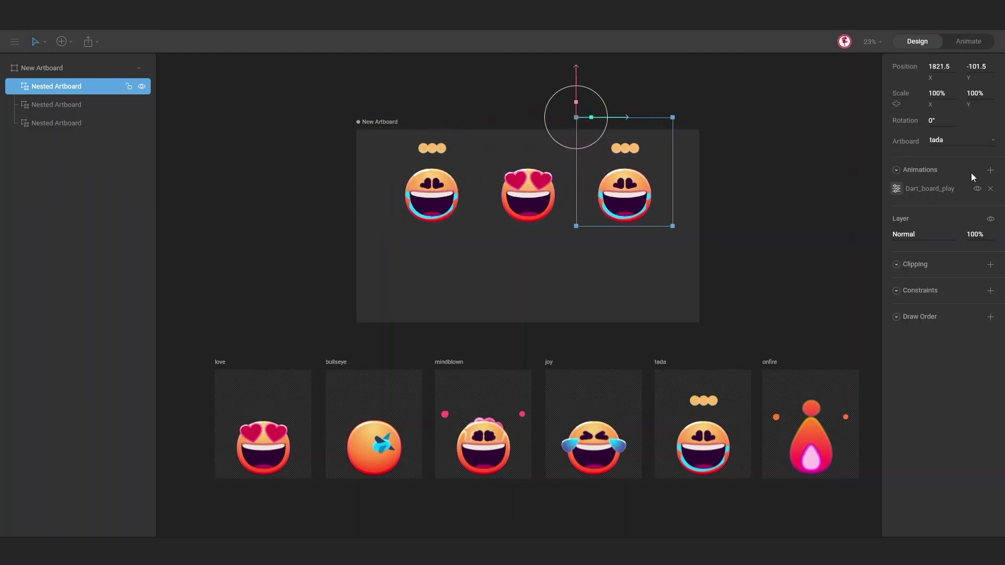
Make the copy show mindblown with Brain_play added as Simple and Playing on
{"action": "left_click", "coordinate": [966, 143]}
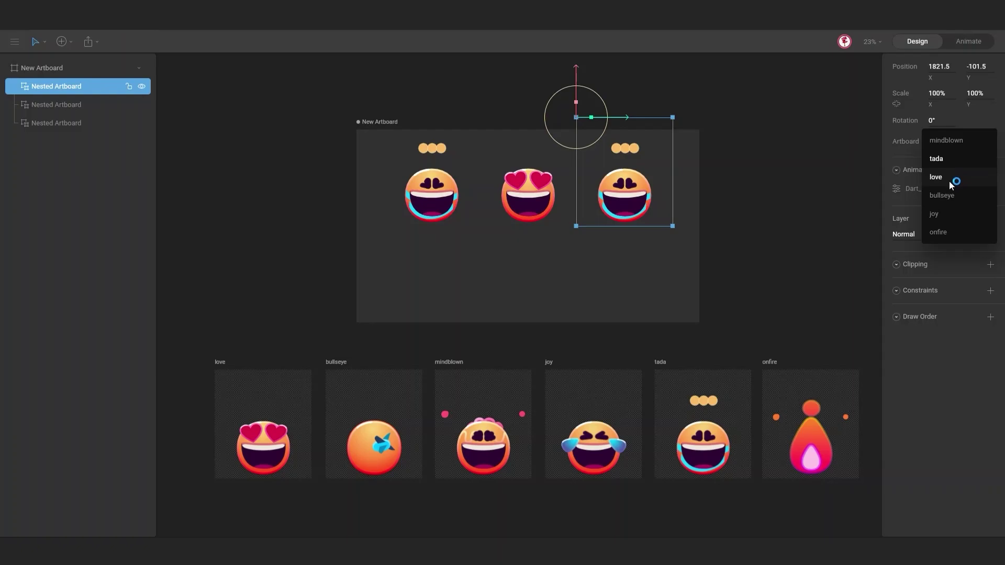
{"action": "left_click", "coordinate": [945, 142]}
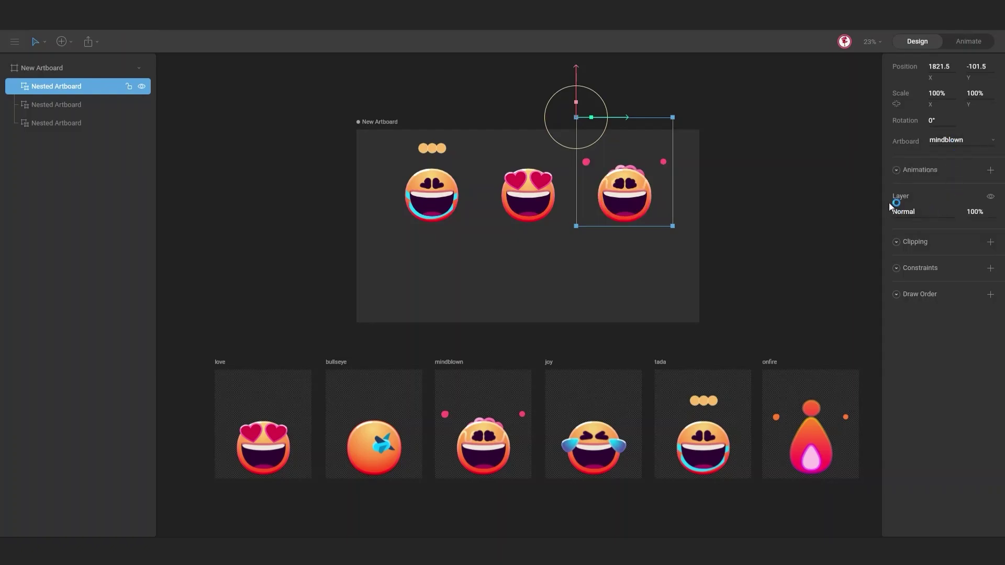
{"action": "left_click", "coordinate": [990, 170]}
{"action": "mouse_move", "coordinate": [958, 276]}
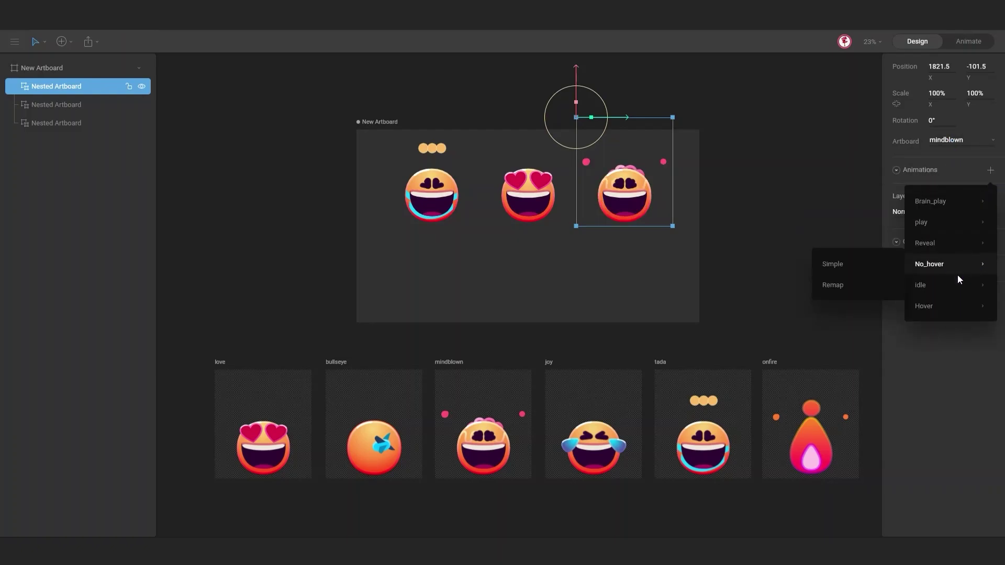
{"action": "mouse_move", "coordinate": [946, 202]}
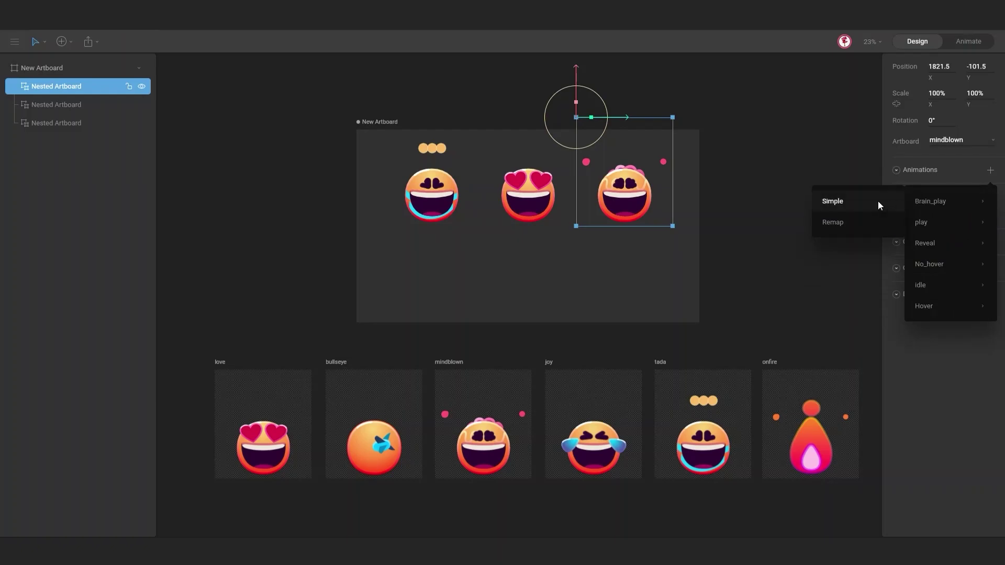
{"action": "left_click", "coordinate": [855, 201]}
{"action": "left_click", "coordinate": [897, 188]}
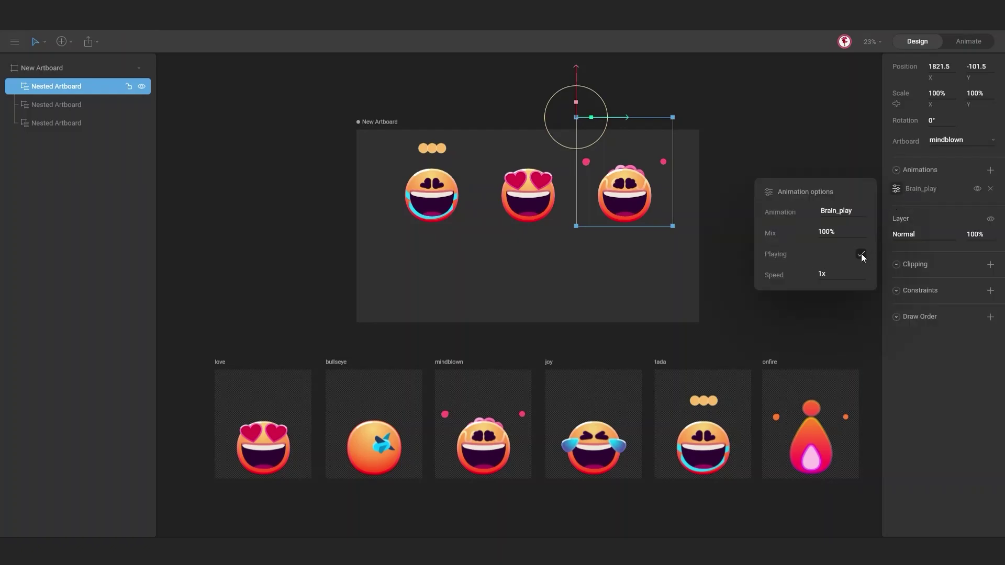
{"action": "left_click", "coordinate": [661, 280]}
{"action": "key", "text": "Tab"}
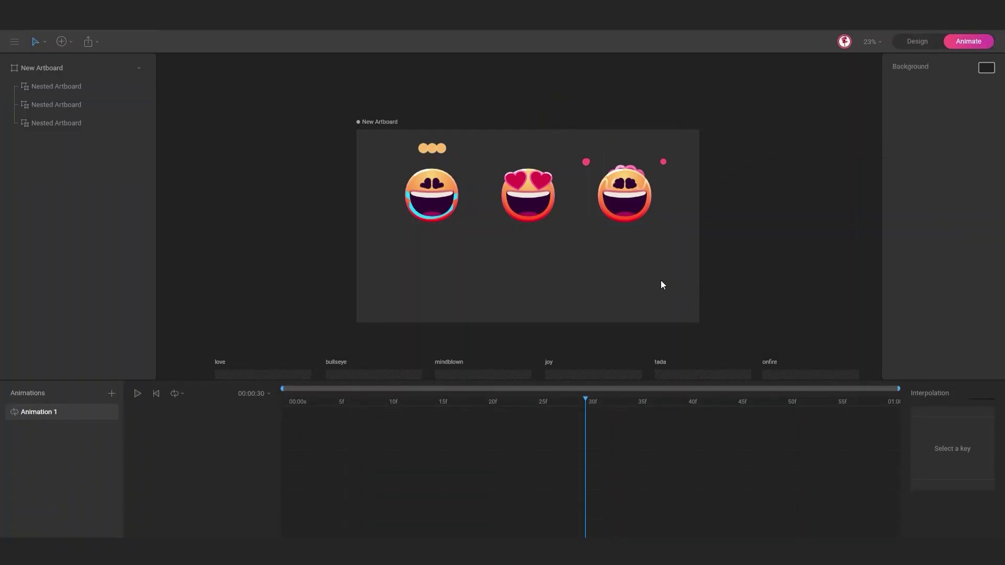
Play and pause the timeline preview of the three top-row emojis
{"action": "key", "text": "space"}
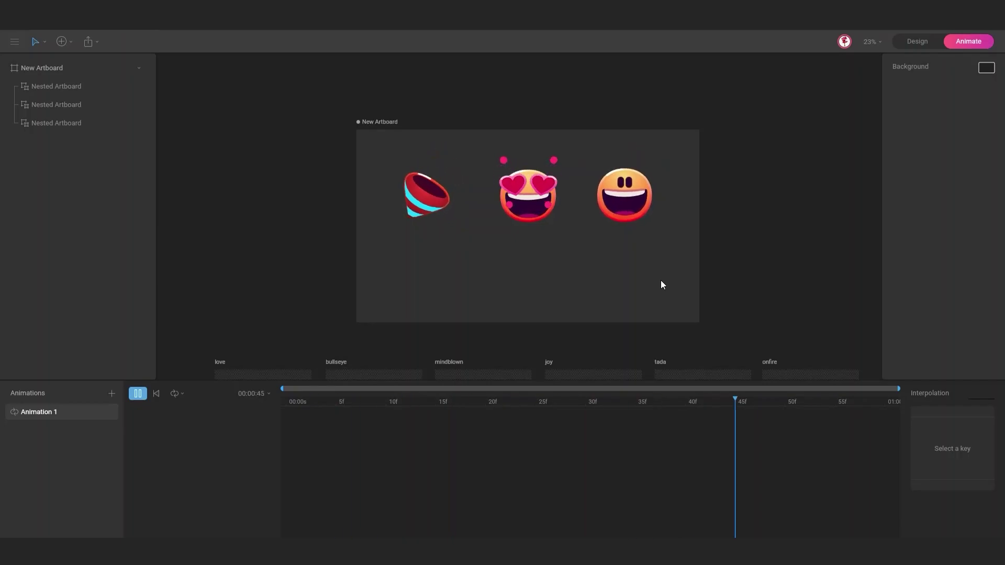
{"action": "key", "text": "space"}
{"action": "key", "text": "Tab"}
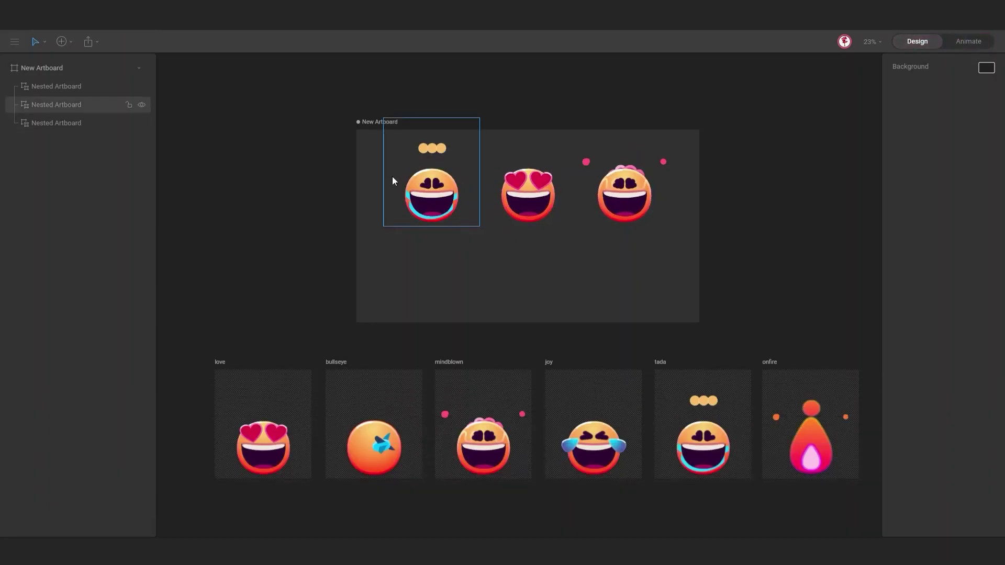
Duplicate the three top-row emojis and drag the copies down into a second row
{"action": "left_click_drag", "start_coordinate": [362, 173], "coordinate": [648, 213]}
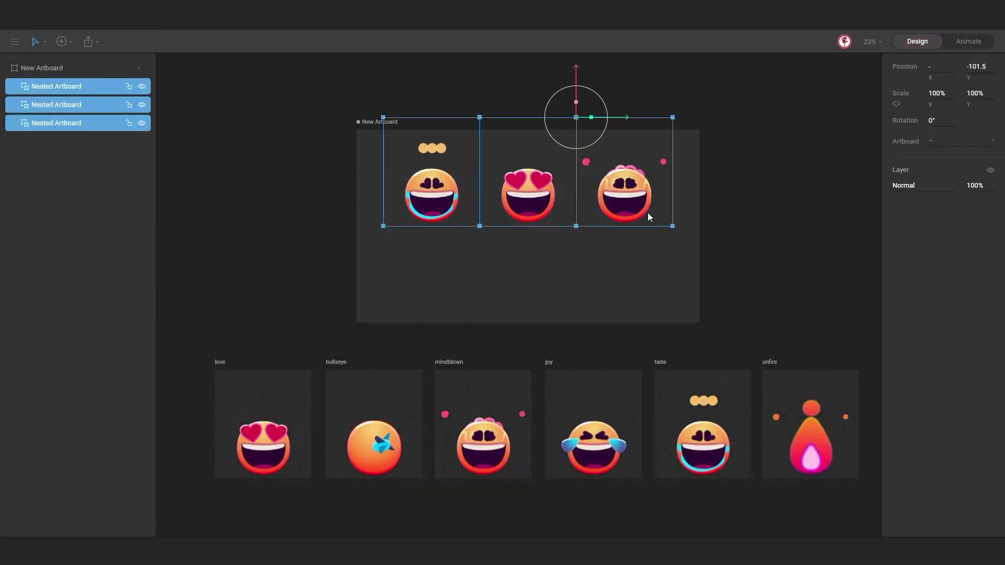
{"action": "key", "text": "super+d"}
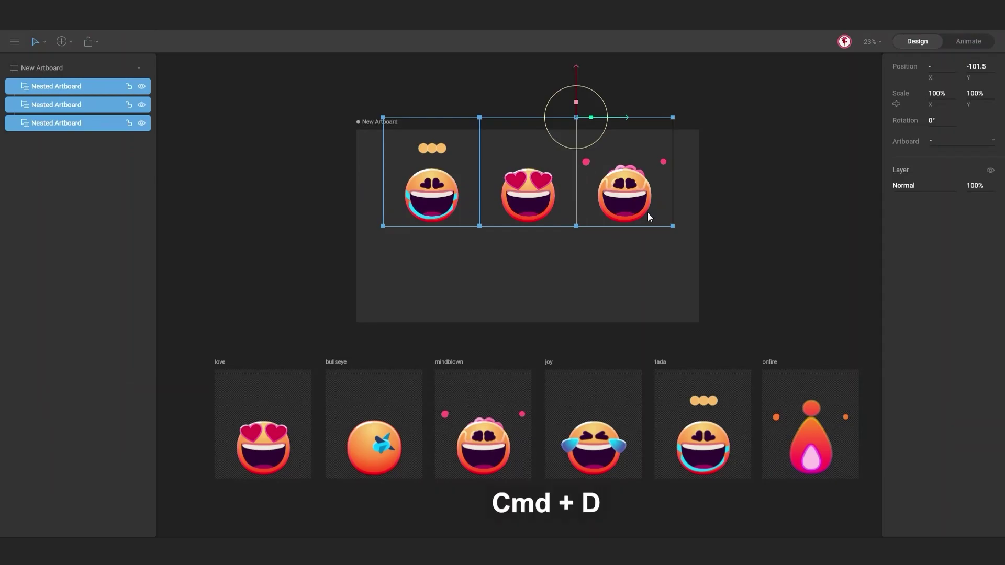
{"action": "left_click_drag", "start_coordinate": [575, 73], "coordinate": [574, 155]}
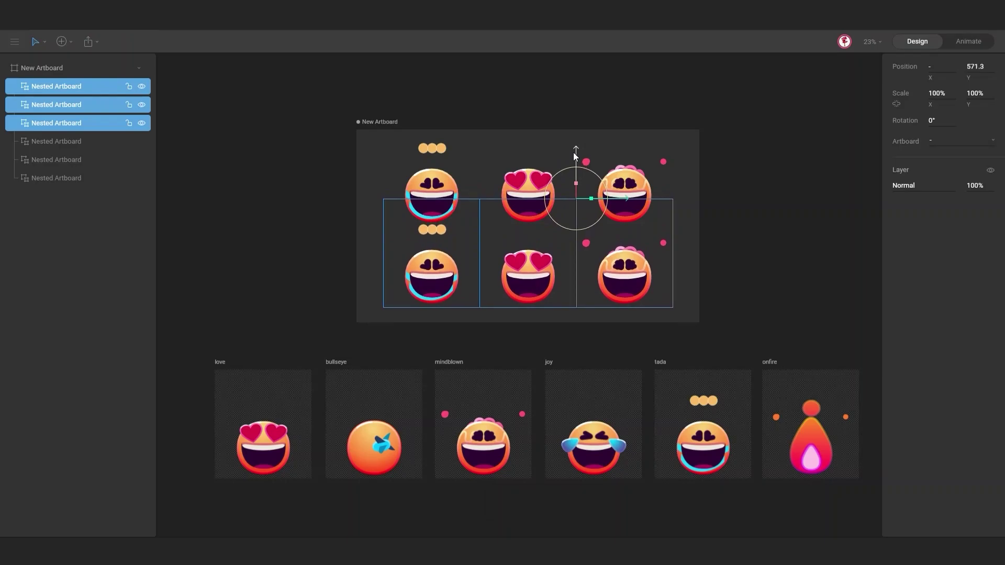
{"action": "left_click", "coordinate": [722, 166]}
{"action": "left_click", "coordinate": [448, 286]}
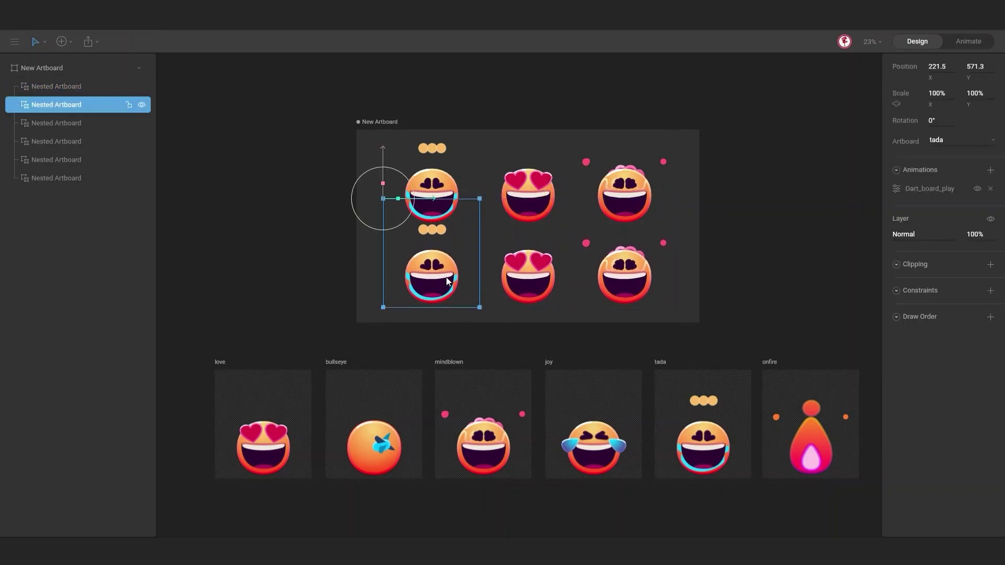
Turn the bottom-left emoji into bullseye with Dart_board_play as a Simple animation
{"action": "left_click", "coordinate": [949, 141]}
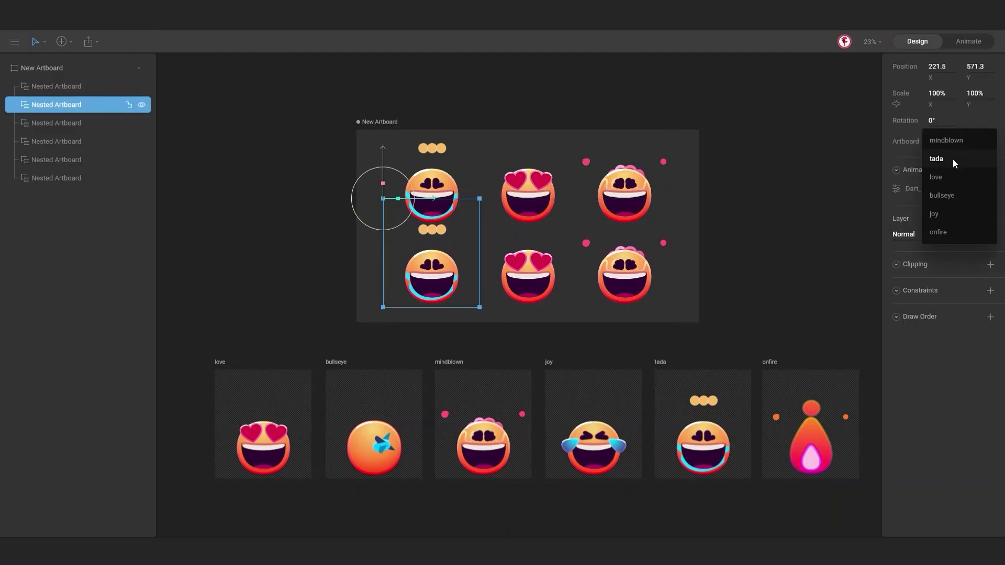
{"action": "left_click", "coordinate": [951, 195]}
{"action": "left_click", "coordinate": [990, 171]}
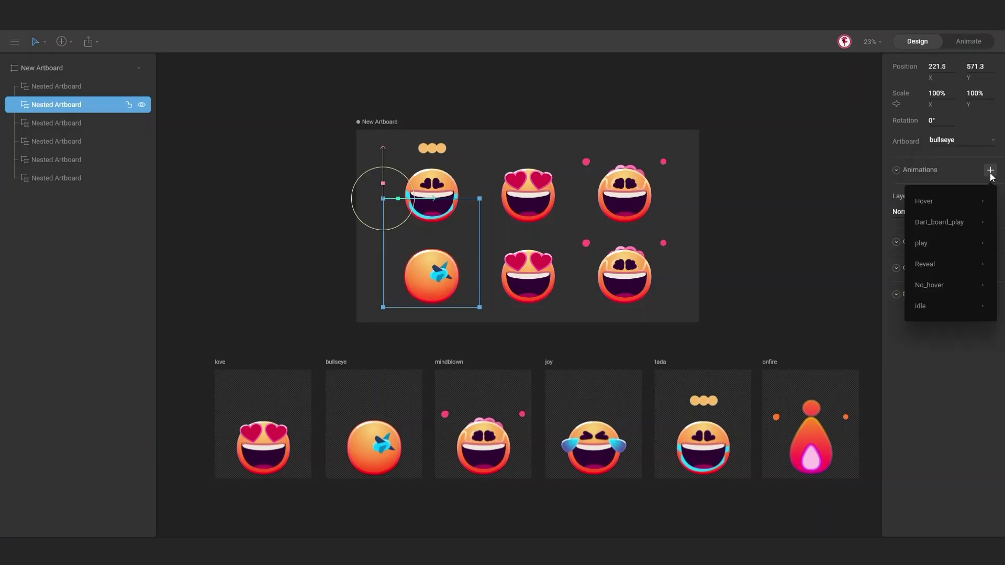
{"action": "mouse_move", "coordinate": [921, 222]}
{"action": "left_click", "coordinate": [853, 218]}
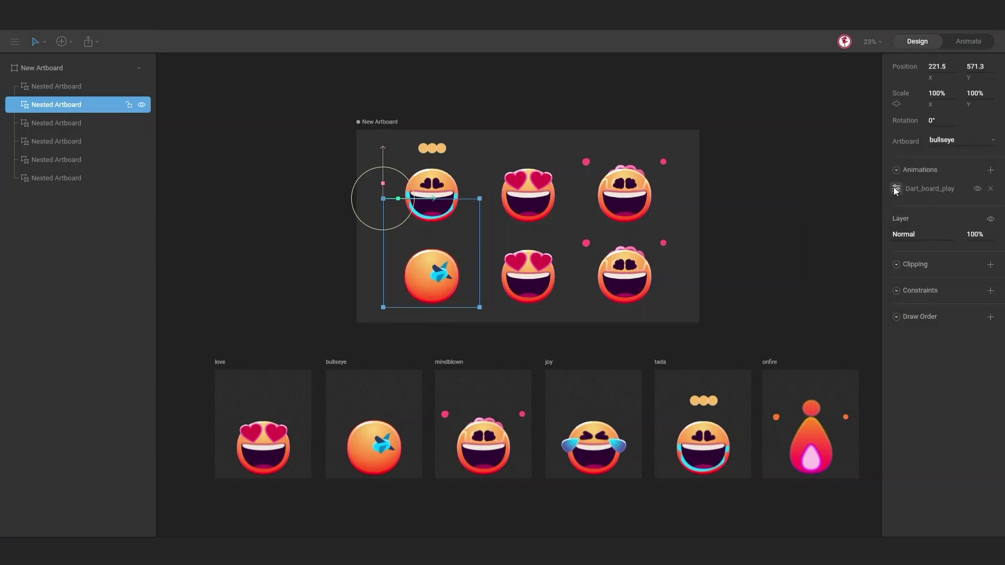
{"action": "left_click", "coordinate": [894, 190]}
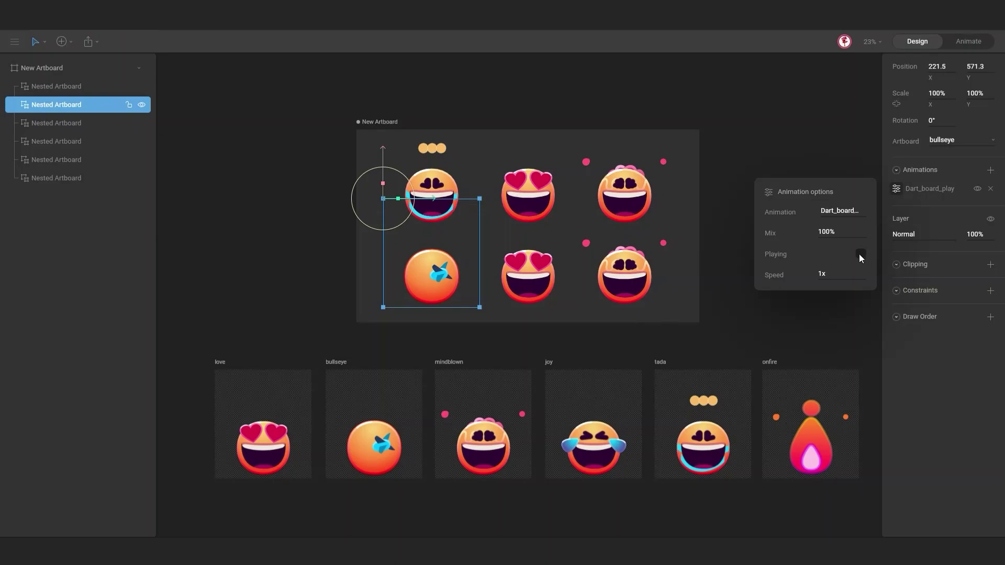
Turn the bottom-middle emoji into joy with its play animation added as Simple
{"action": "left_click", "coordinate": [522, 283]}
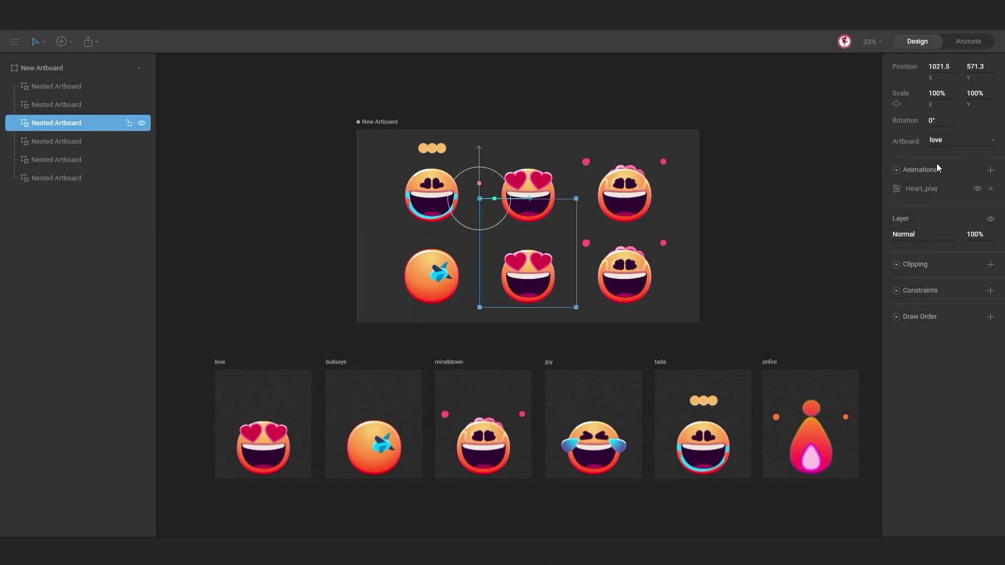
{"action": "left_click", "coordinate": [957, 141]}
{"action": "left_click", "coordinate": [949, 215]}
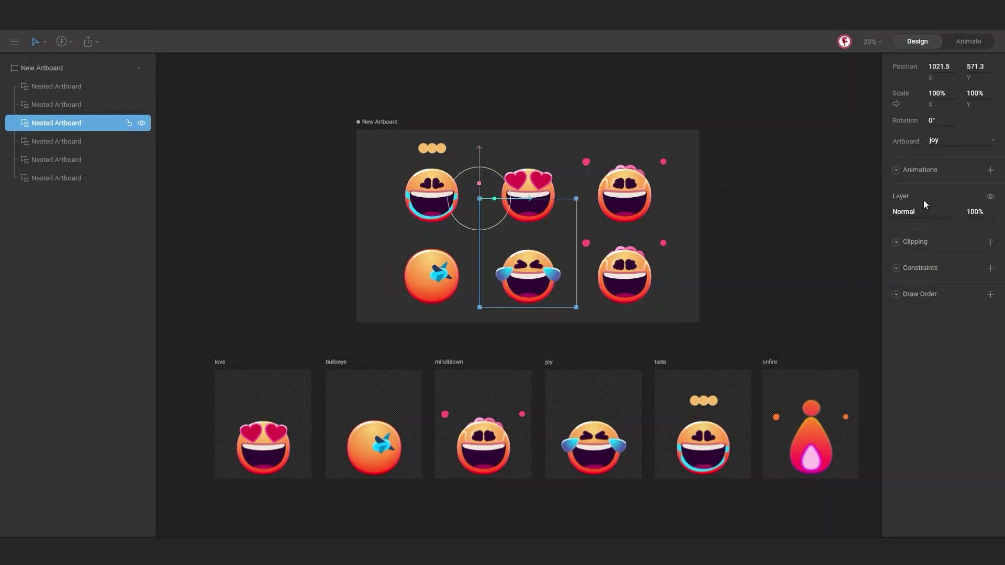
{"action": "left_click", "coordinate": [982, 170]}
{"action": "mouse_move", "coordinate": [925, 284]}
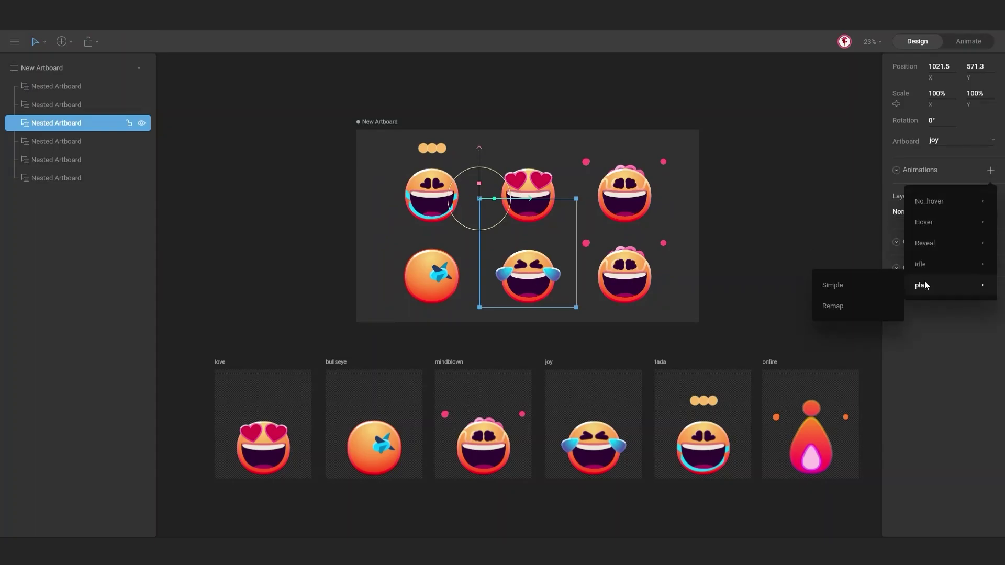
{"action": "left_click", "coordinate": [868, 284]}
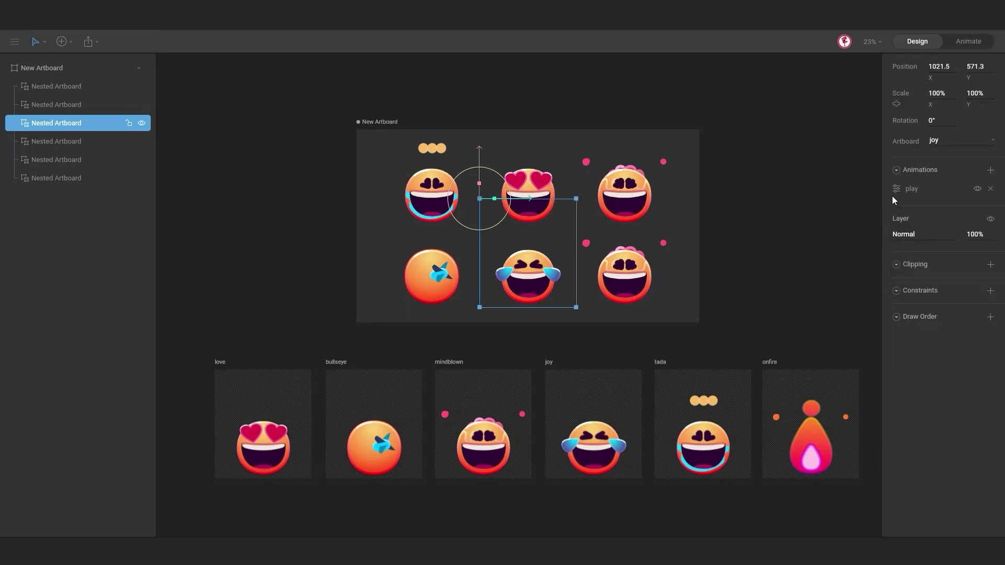
{"action": "left_click", "coordinate": [895, 191]}
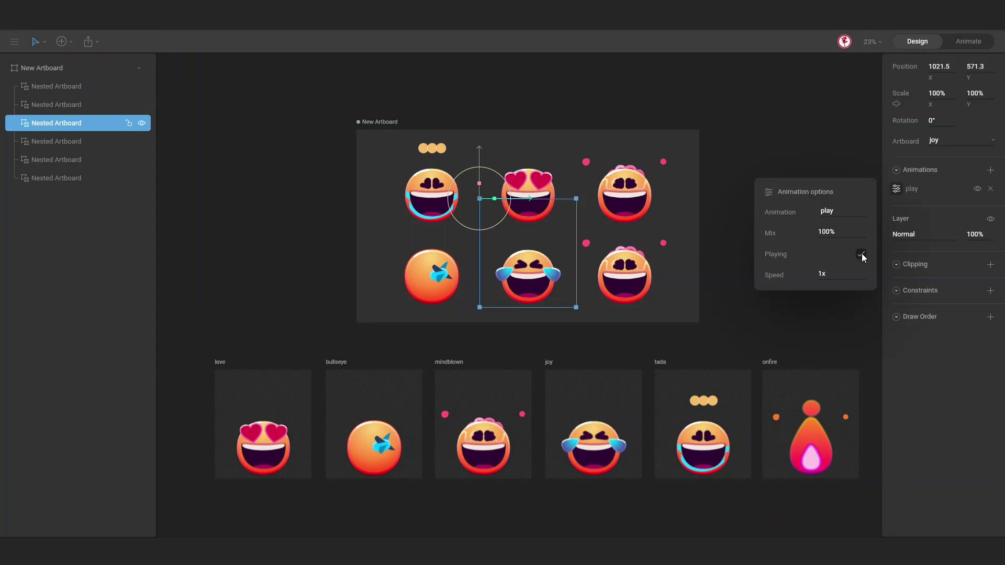
Turn the bottom-right emoji into onfire with its idle animation added as Simple and playing
{"action": "left_click", "coordinate": [667, 268]}
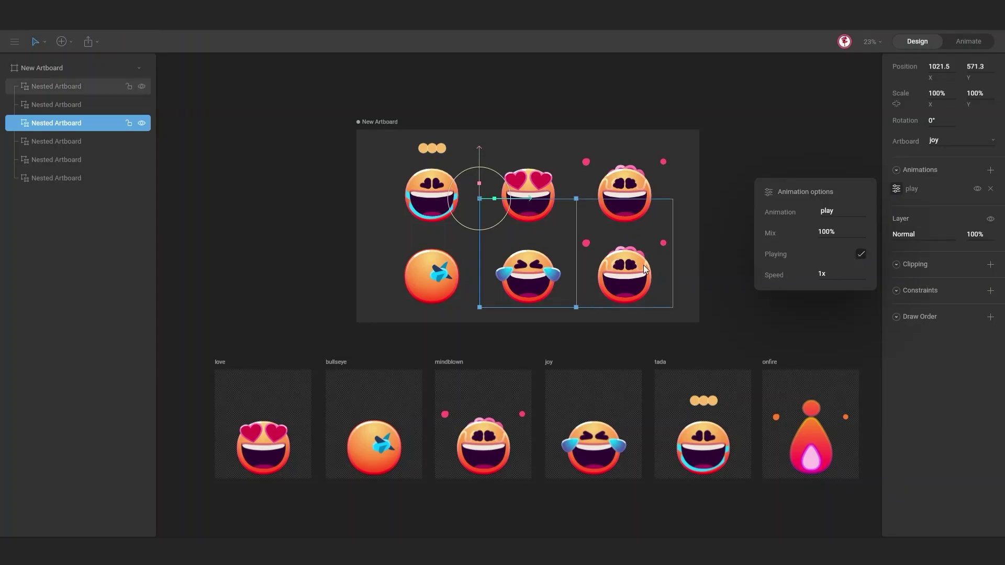
{"action": "left_click", "coordinate": [961, 141]}
{"action": "left_click", "coordinate": [943, 233]}
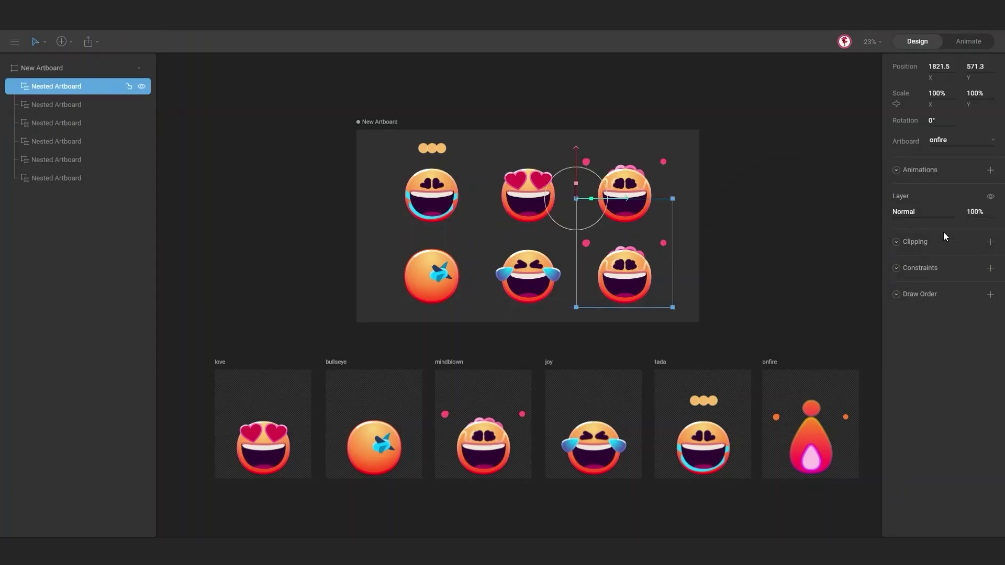
{"action": "left_click", "coordinate": [991, 170]}
{"action": "mouse_move", "coordinate": [942, 221]}
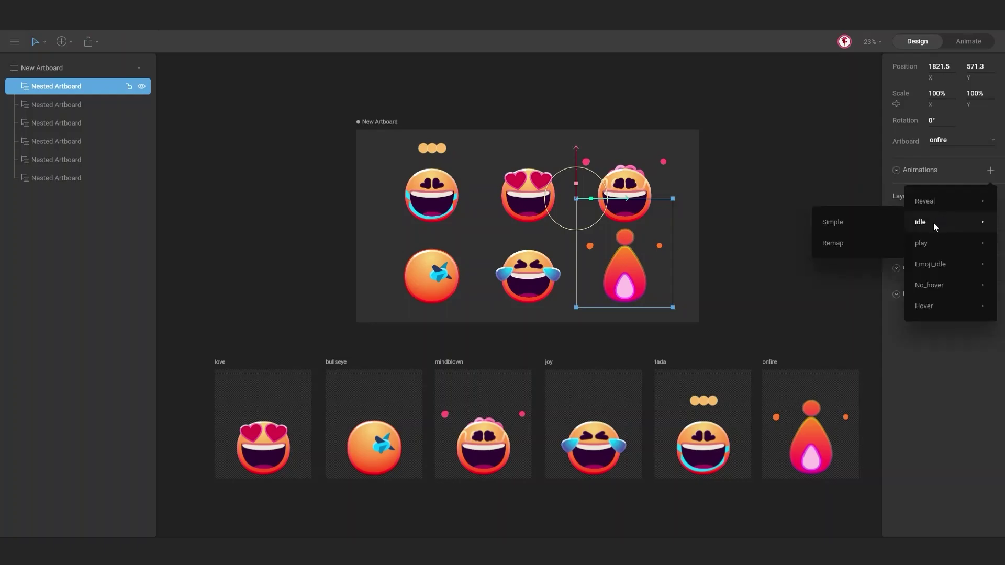
{"action": "mouse_move", "coordinate": [930, 202]}
{"action": "left_click", "coordinate": [868, 223]}
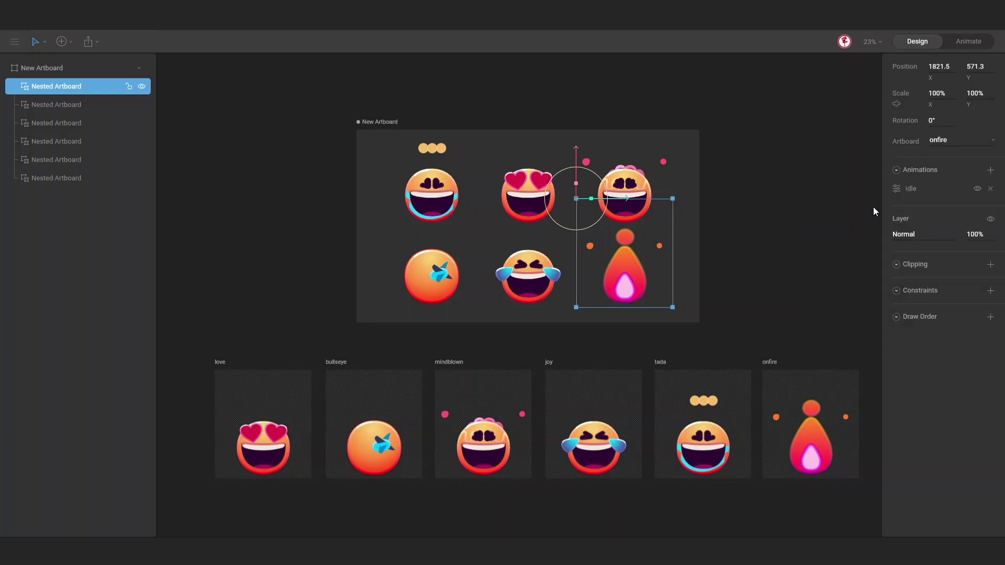
{"action": "left_click", "coordinate": [897, 188]}
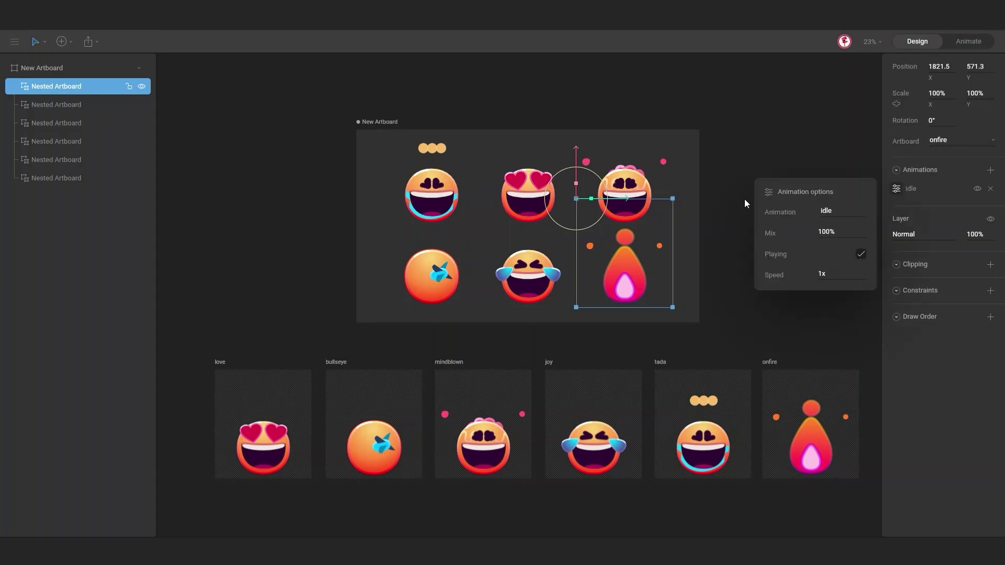
{"action": "left_click", "coordinate": [733, 171]}
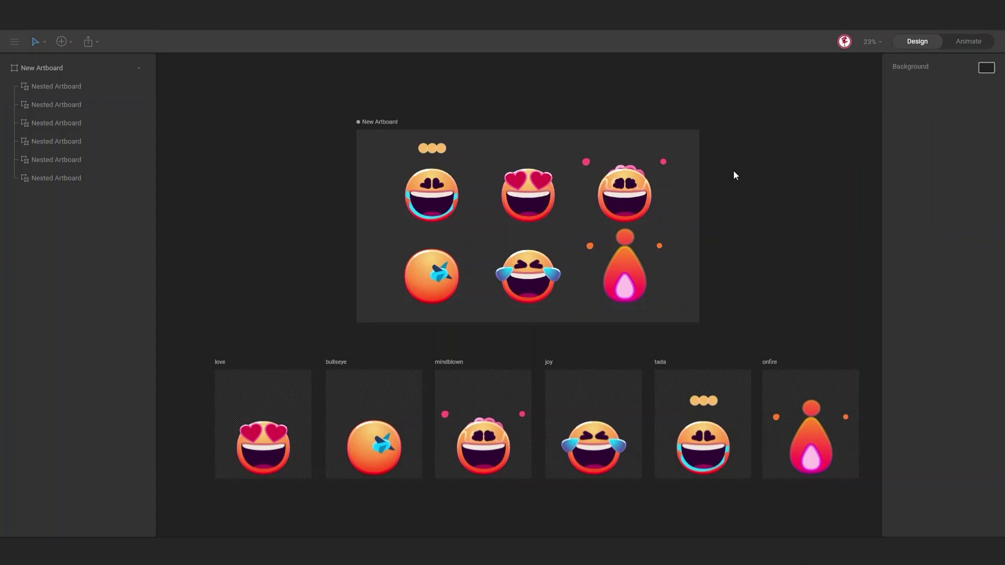
Play New Artboard's Animation 1 timeline to watch all six emojis animate together
{"action": "key", "text": "Tab"}
{"action": "left_click_drag", "start_coordinate": [780, 163], "coordinate": [779, 147]}
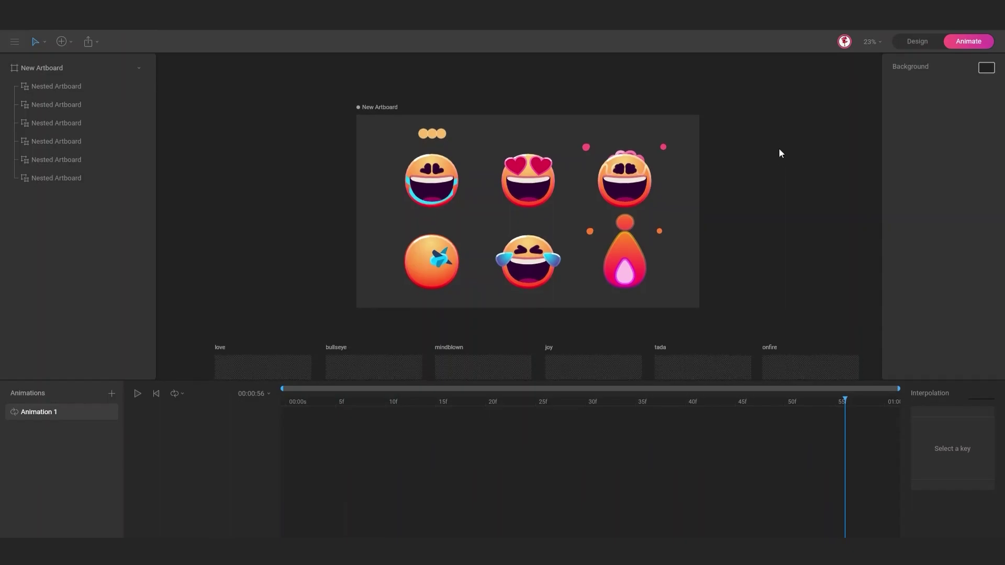
{"action": "key", "text": "space"}
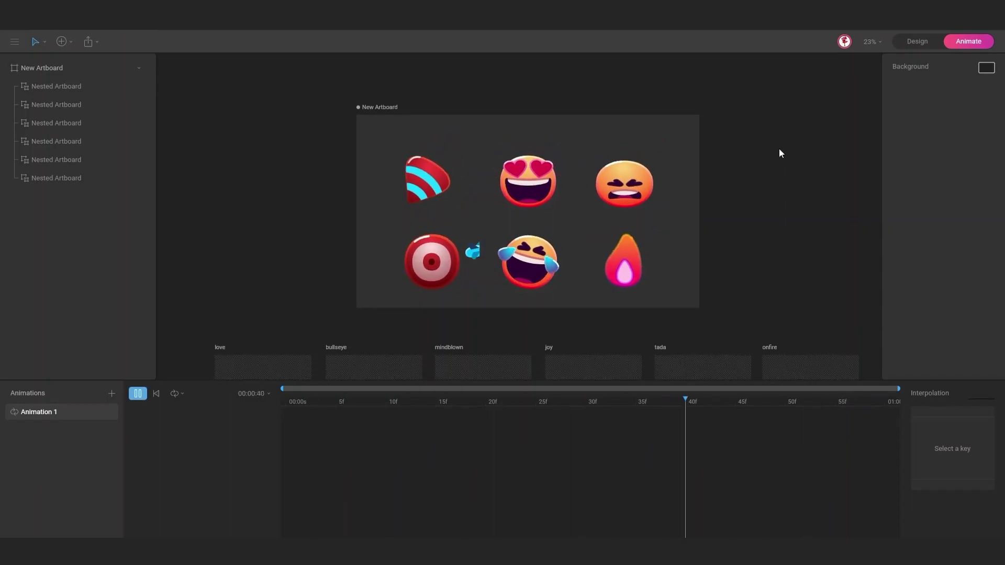